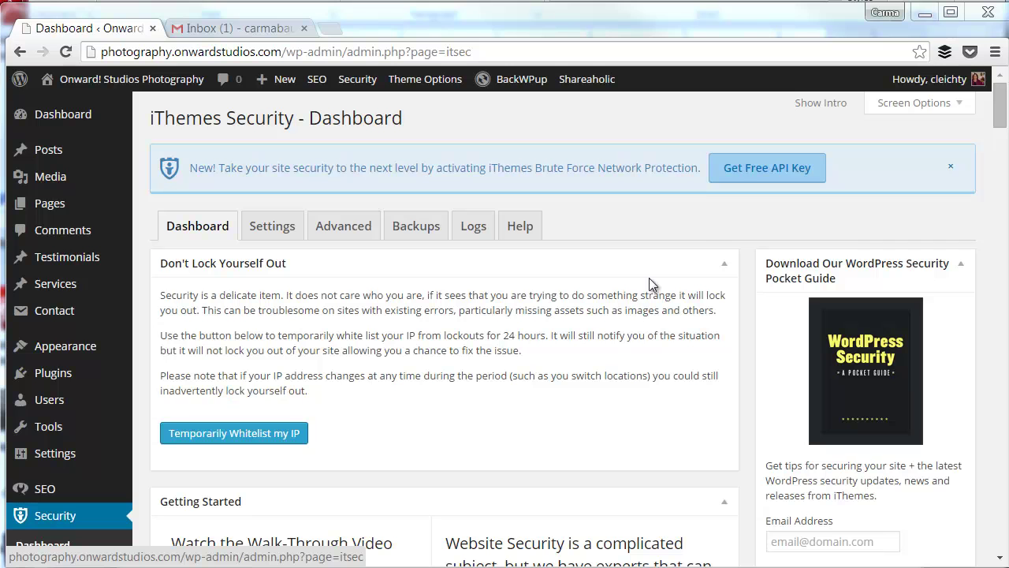
- Reopen the plugin's introductory first steps, make a database backup and allow automatic file updates
click(820, 102)
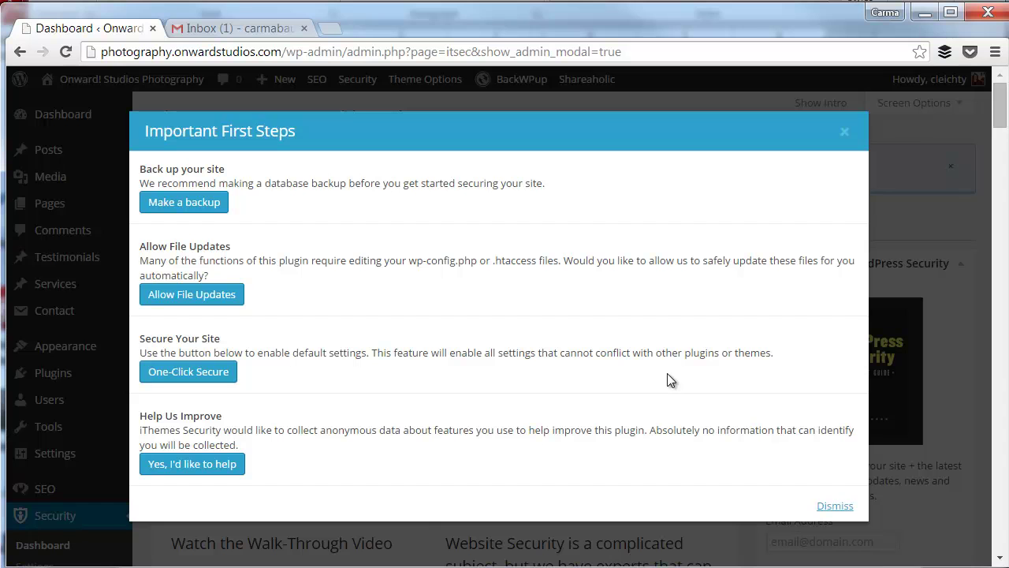
click(170, 206)
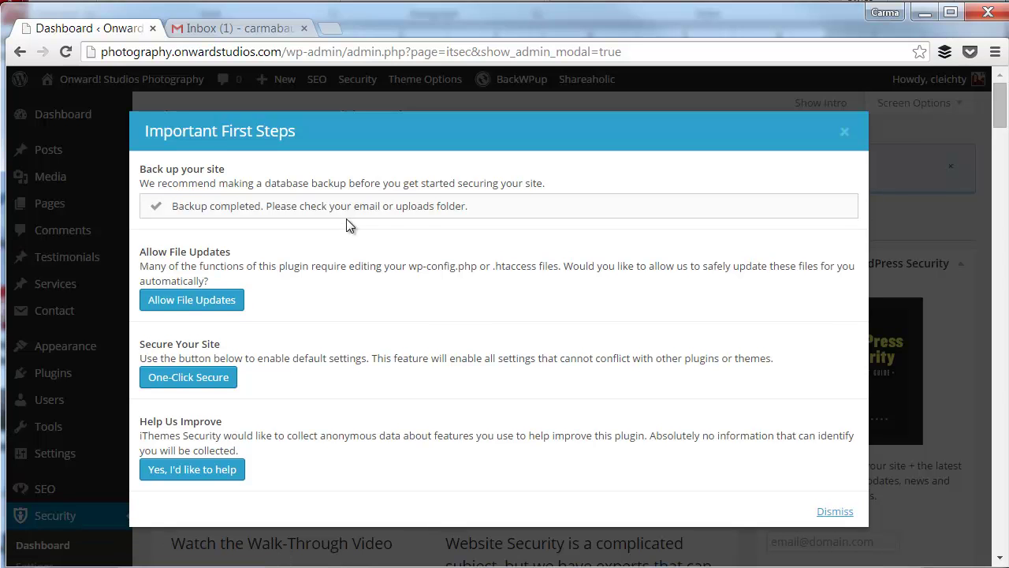
click(174, 310)
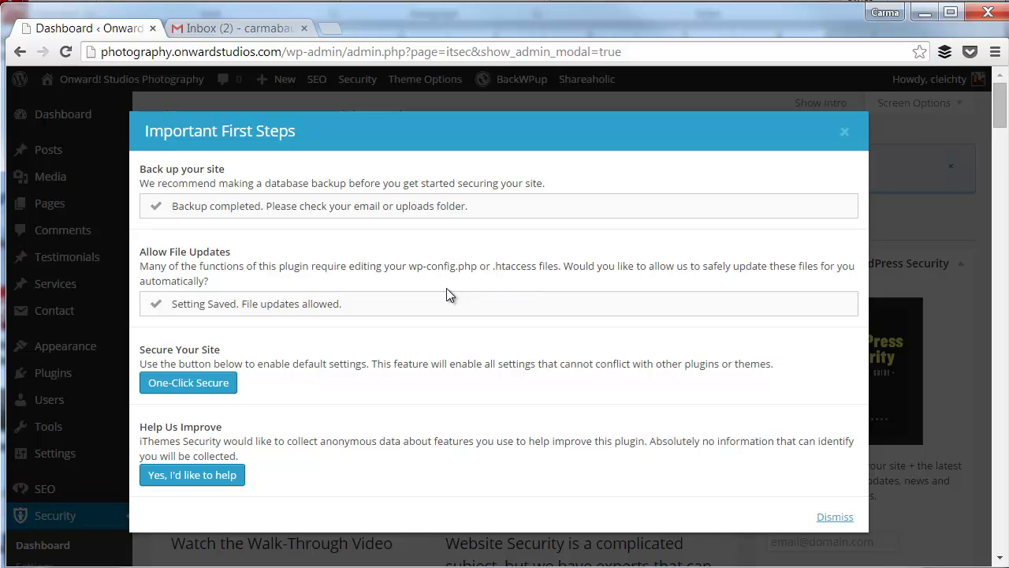
- Apply the default protection with One-Click Secure and close the Important First Steps window
click(208, 390)
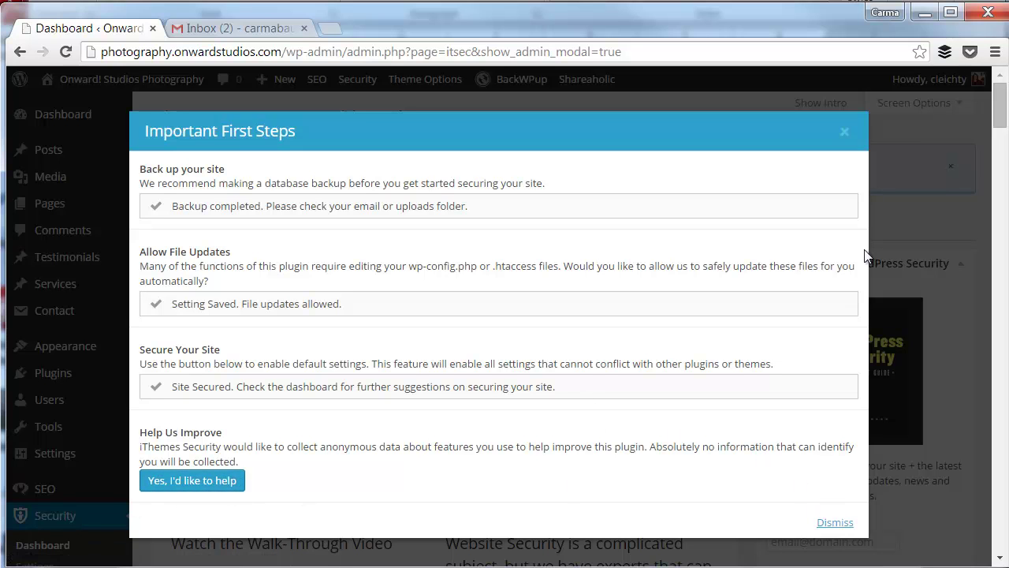
click(844, 132)
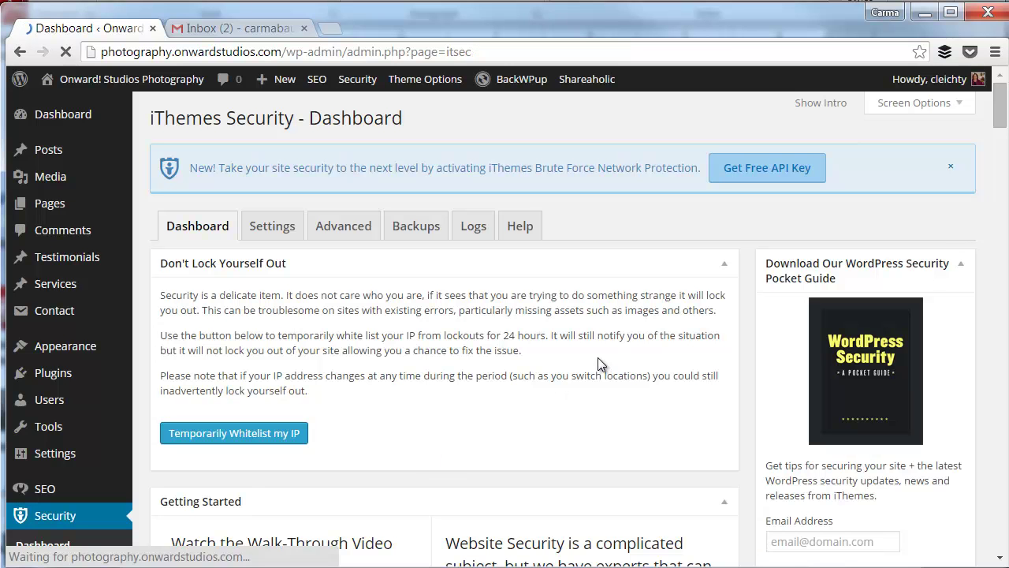
- Review the Security Status items on the security dashboard, from high priority through medium to low priority
scroll(579, 352, down, 3)
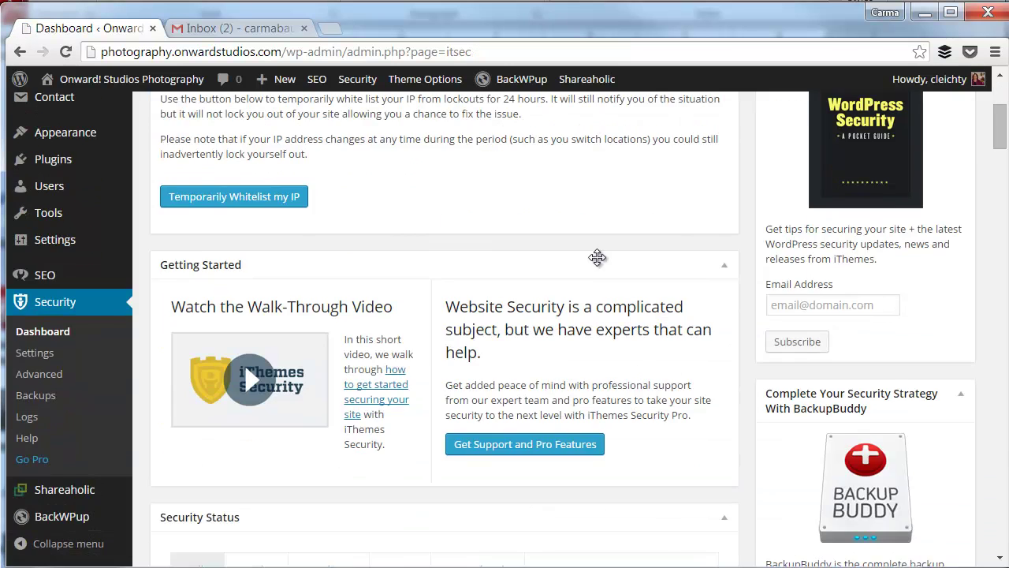
scroll(611, 273, up, 3)
scroll(612, 273, down, 1)
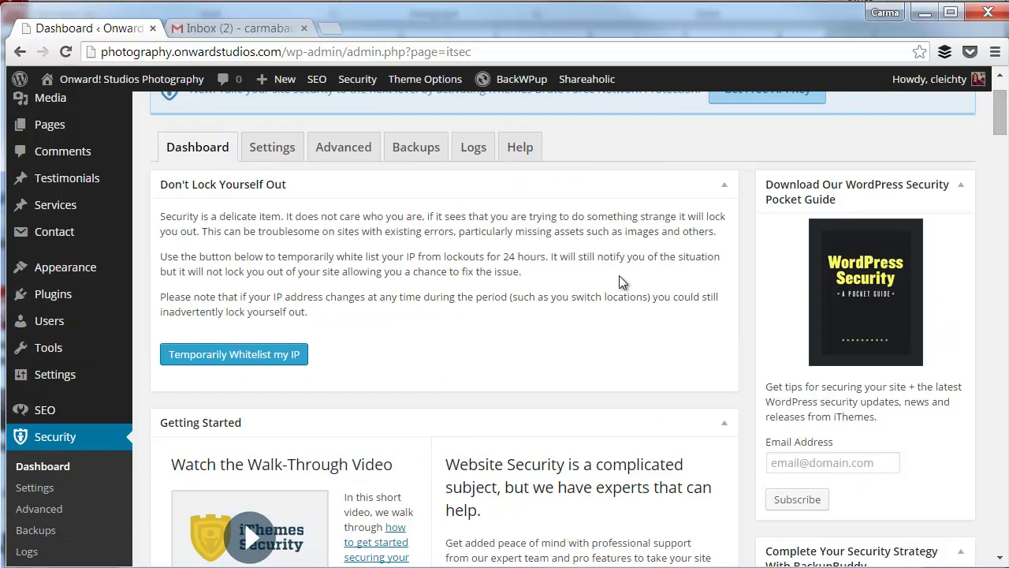
scroll(619, 275, down, 5)
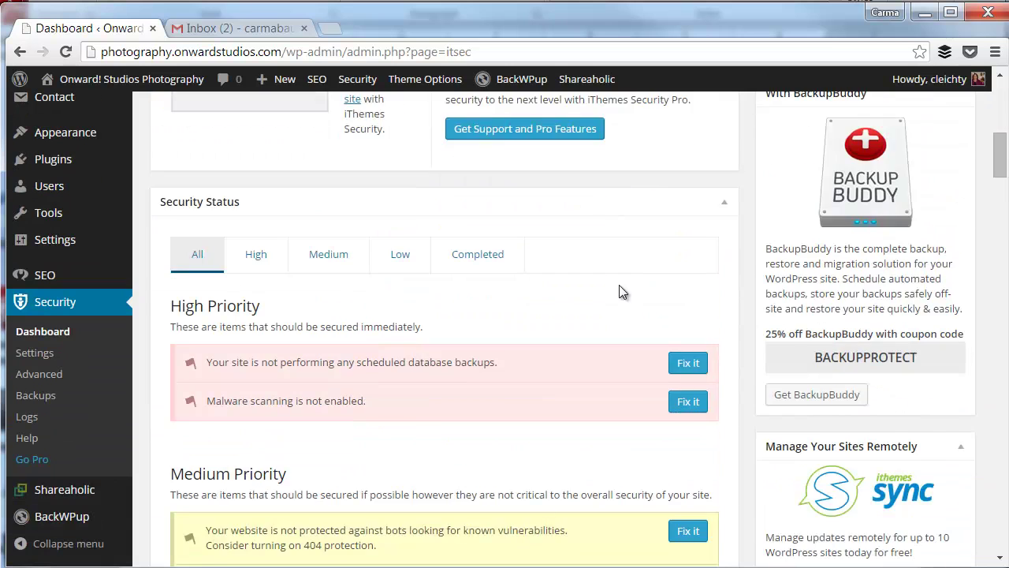
scroll(619, 285, down, 1)
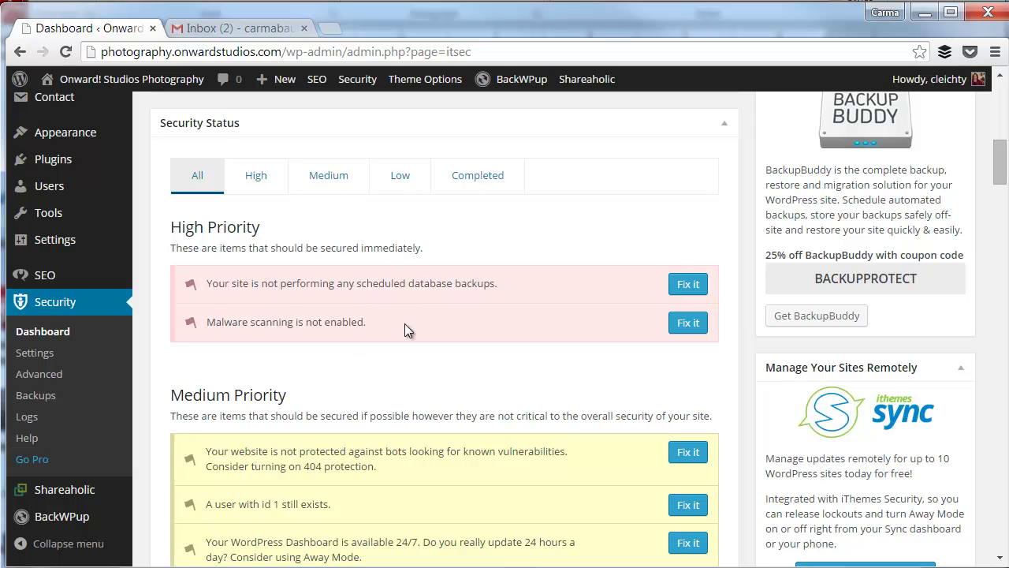
scroll(543, 285, down, 7)
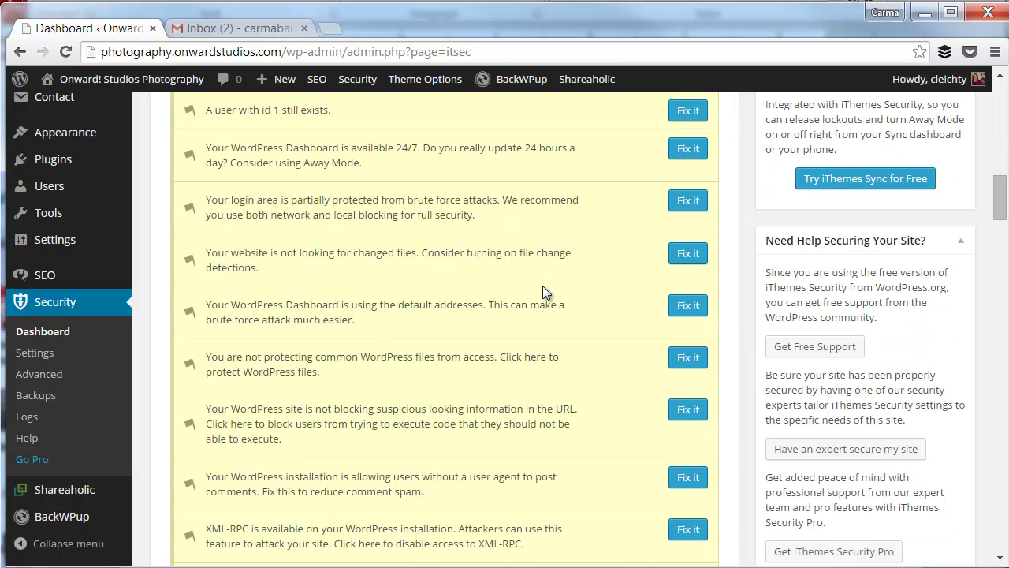
scroll(544, 289, down, 4)
scroll(543, 292, up, 10)
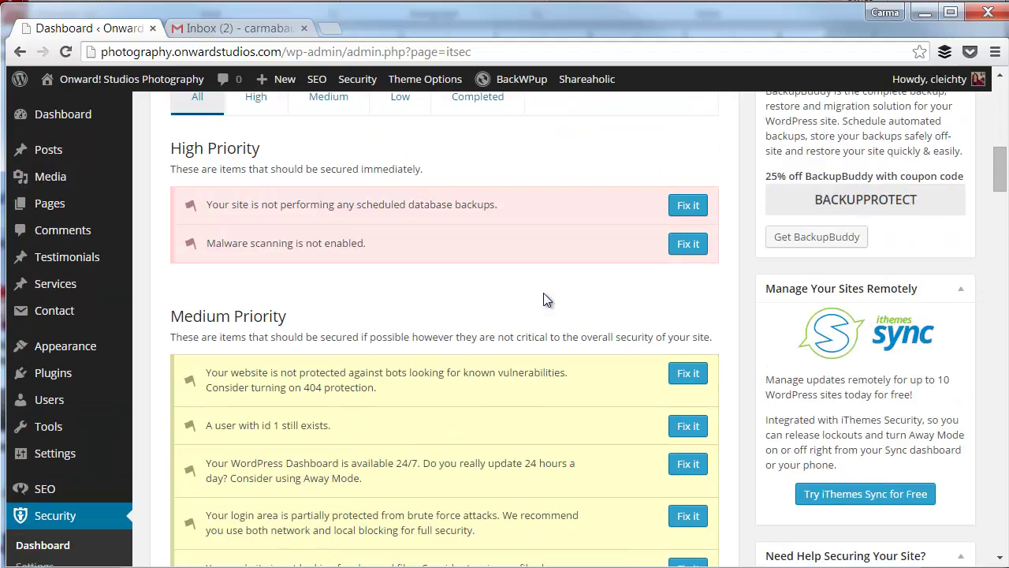
scroll(362, 189, down, 10)
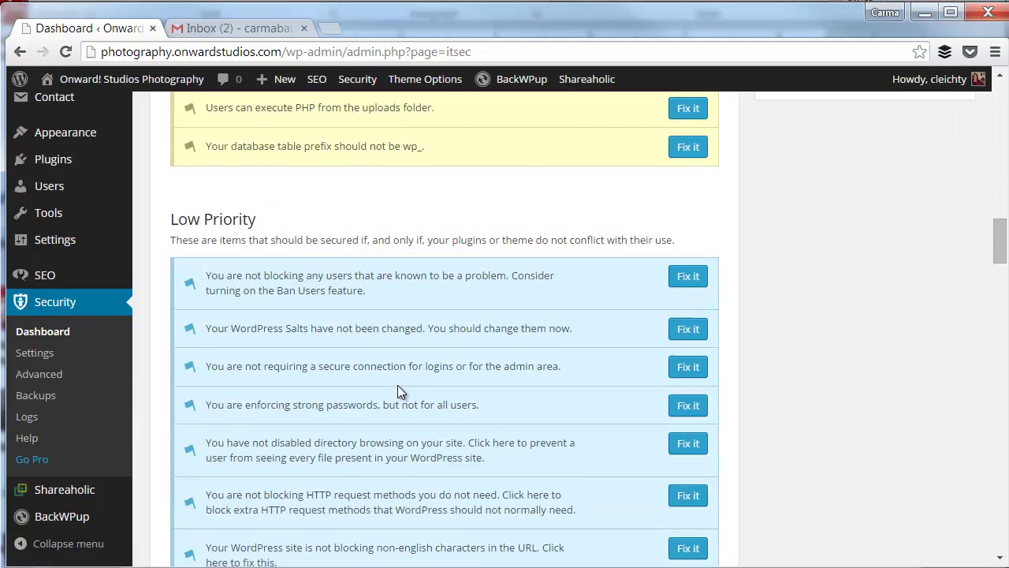
scroll(401, 387, up, 12)
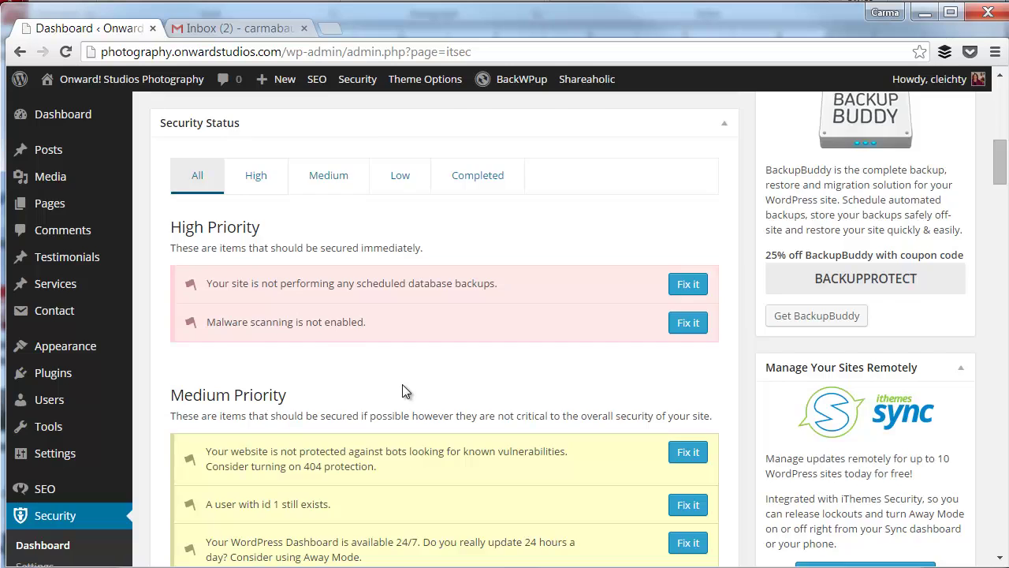
scroll(406, 392, down, 2)
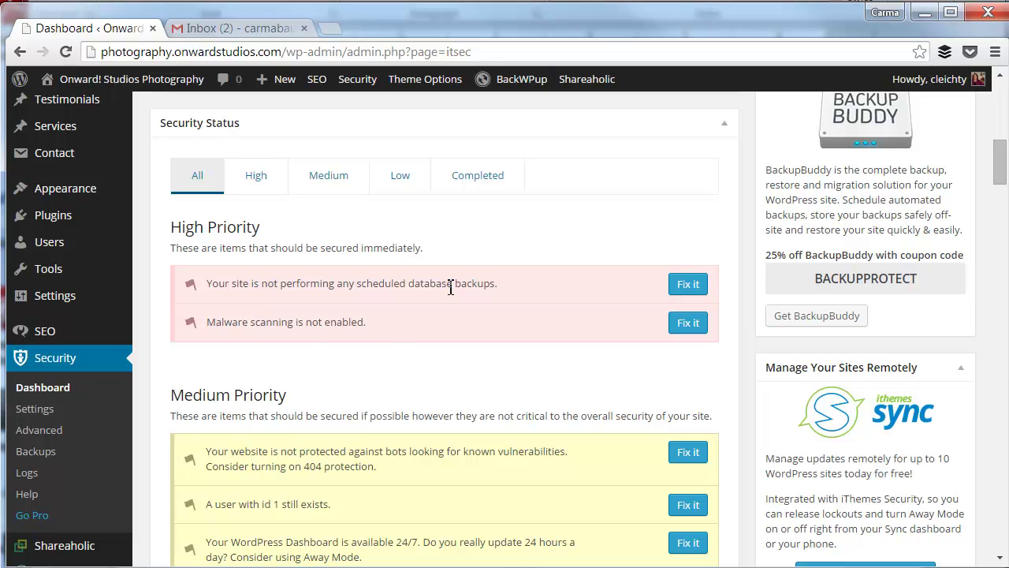
- Try to enable malware scanning from its high-priority item, saving the settings without an API key
click(688, 325)
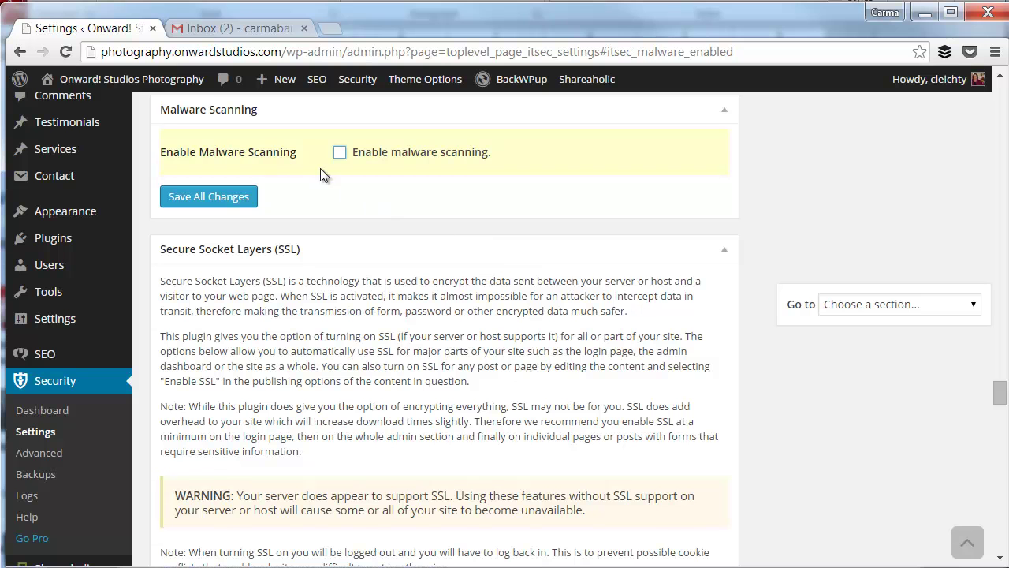
click(340, 153)
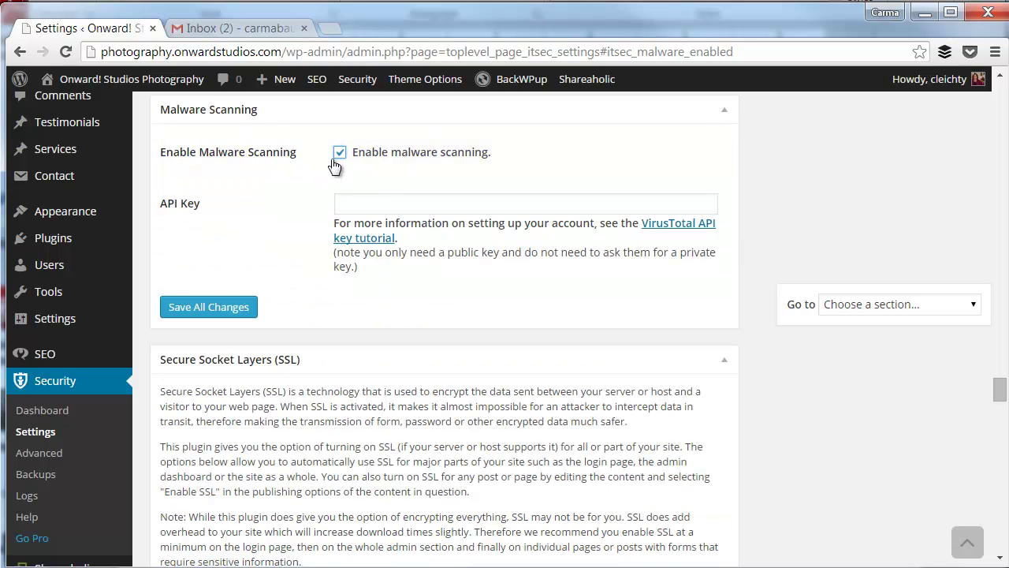
click(238, 313)
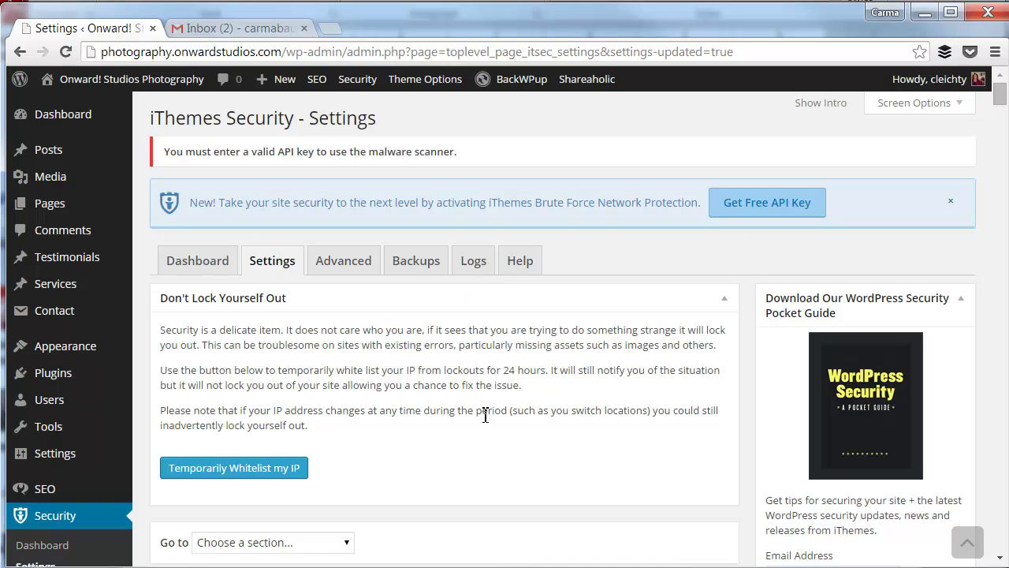
scroll(476, 421, down, 4)
scroll(451, 327, up, 3)
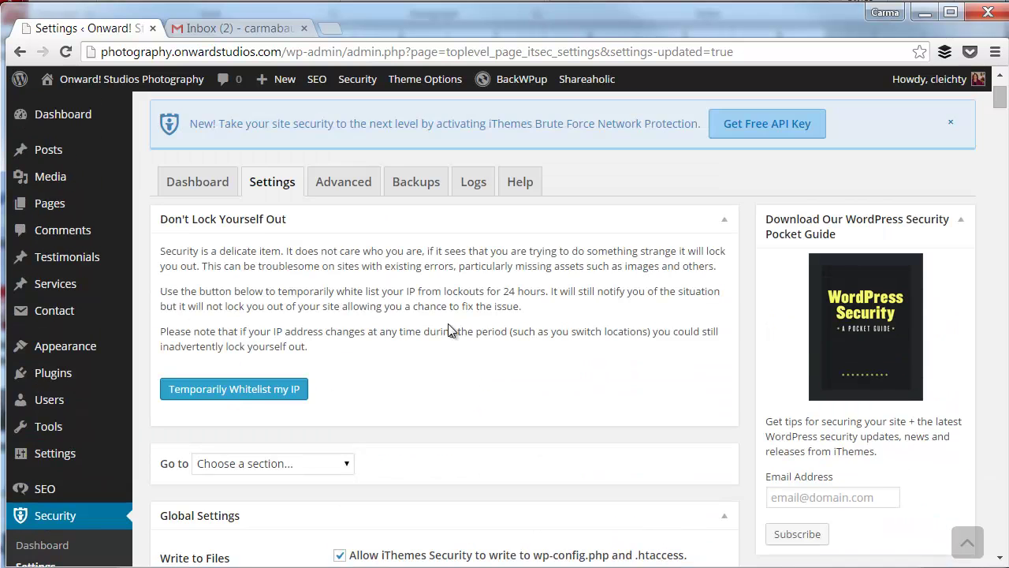
mouse_move(209, 194)
scroll(383, 208, up, 2)
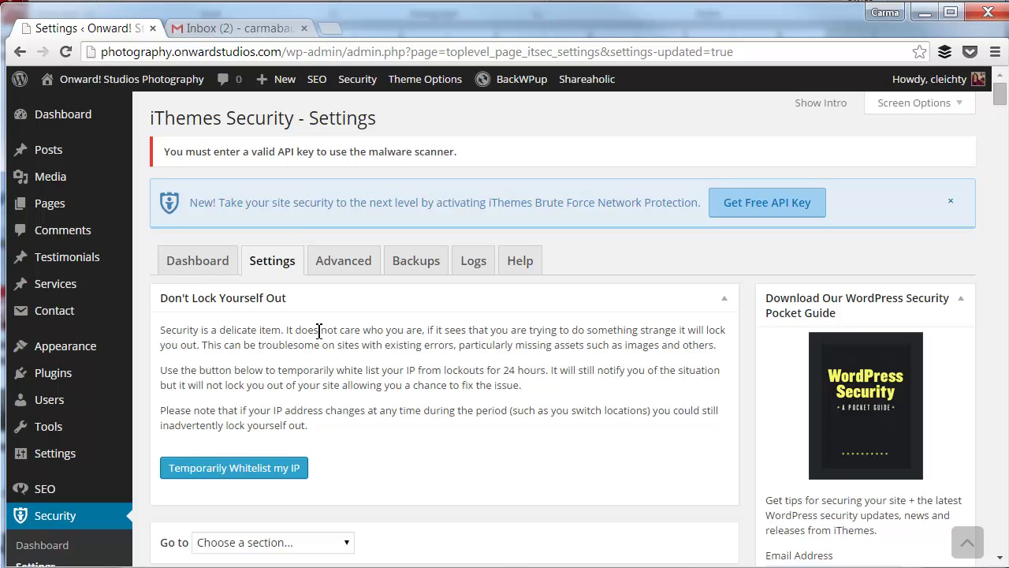
scroll(480, 446, down, 1)
scroll(465, 410, up, 1)
- Return to the malware scanning setting through its dashboard item and tick its enable option to reveal the API key field
click(193, 260)
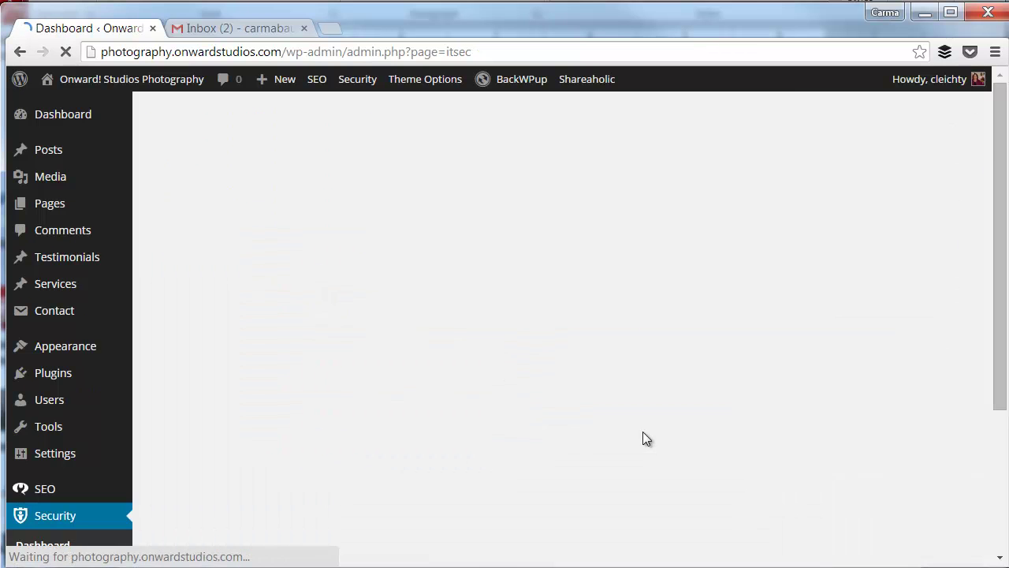
scroll(641, 436, down, 4)
scroll(520, 452, down, 5)
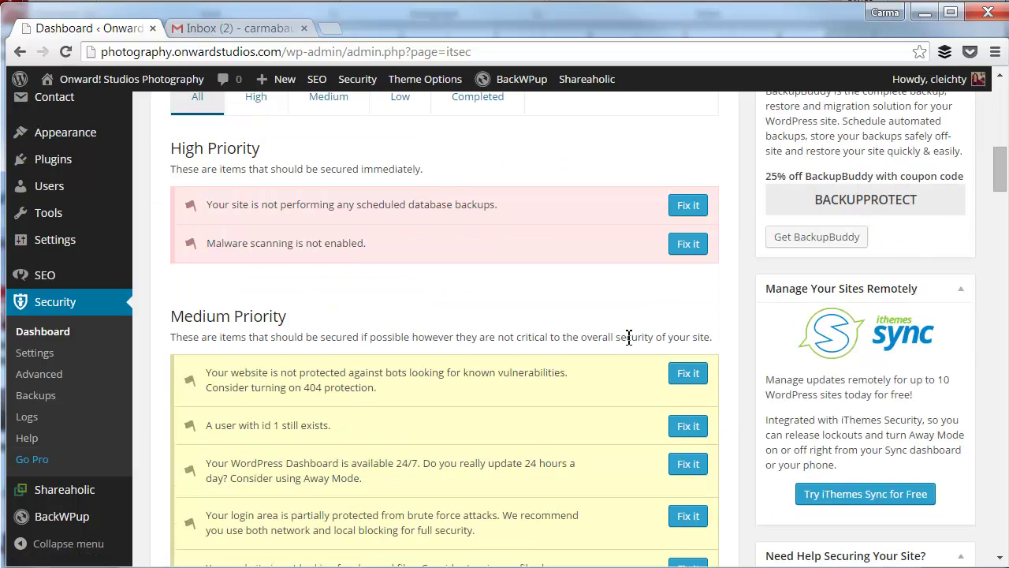
click(692, 244)
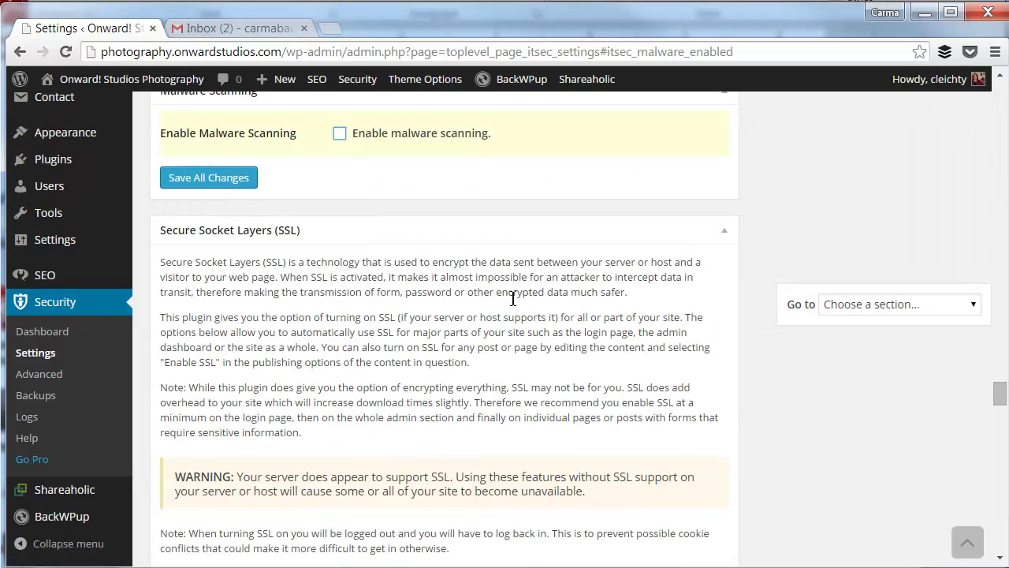
click(339, 133)
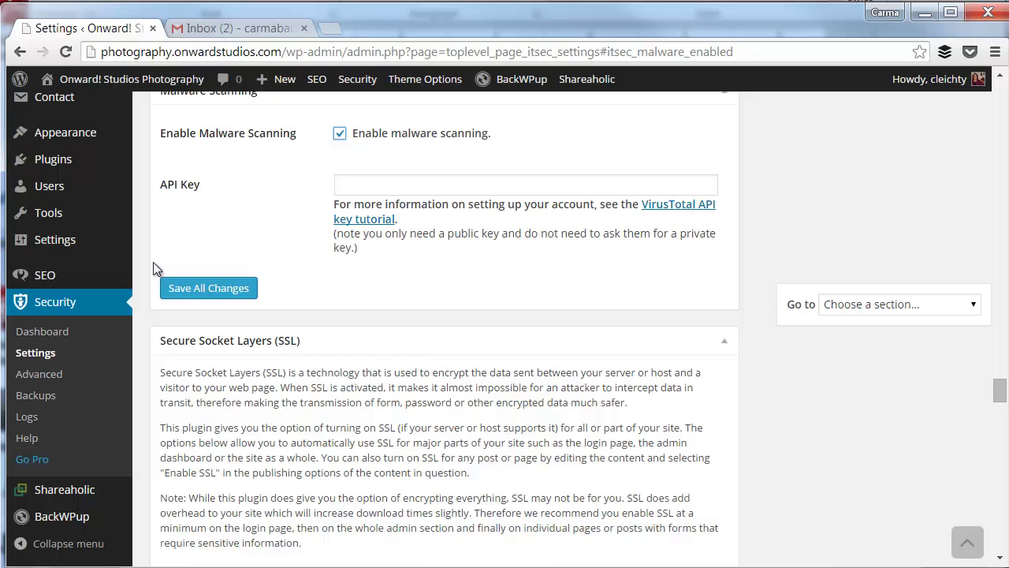
scroll(417, 316, up, 9)
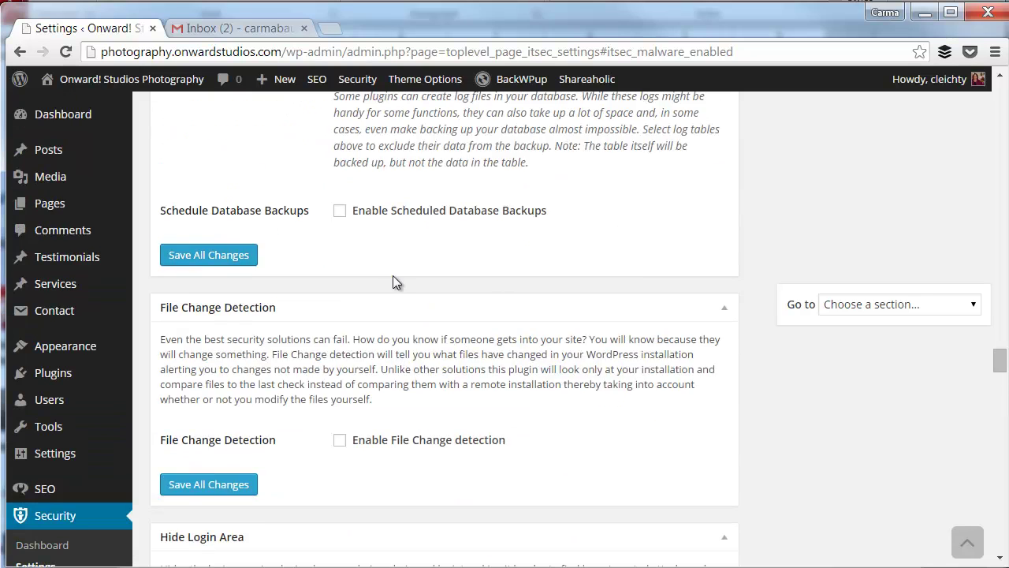
scroll(394, 276, up, 15)
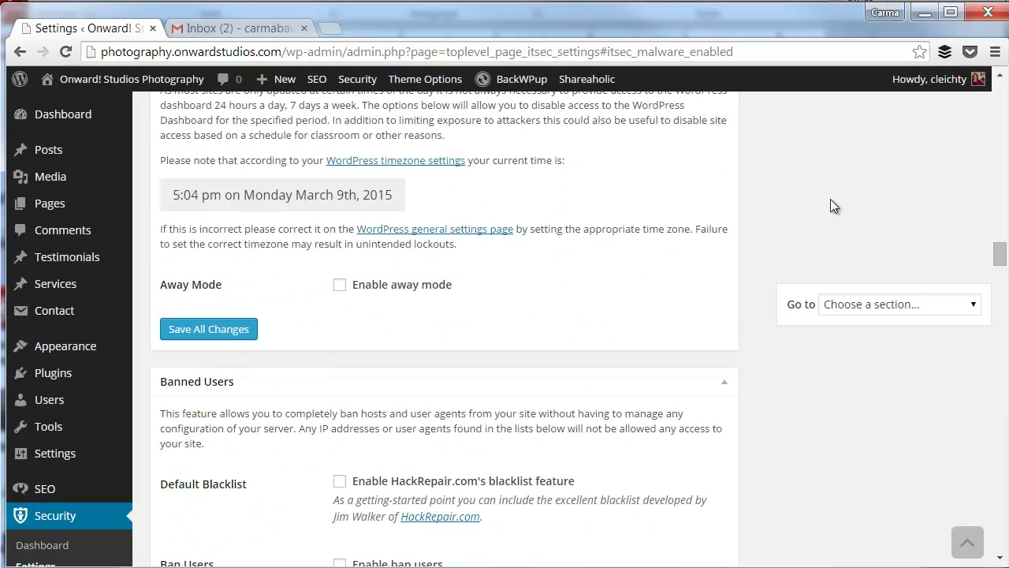
drag(999, 255, 999, 93)
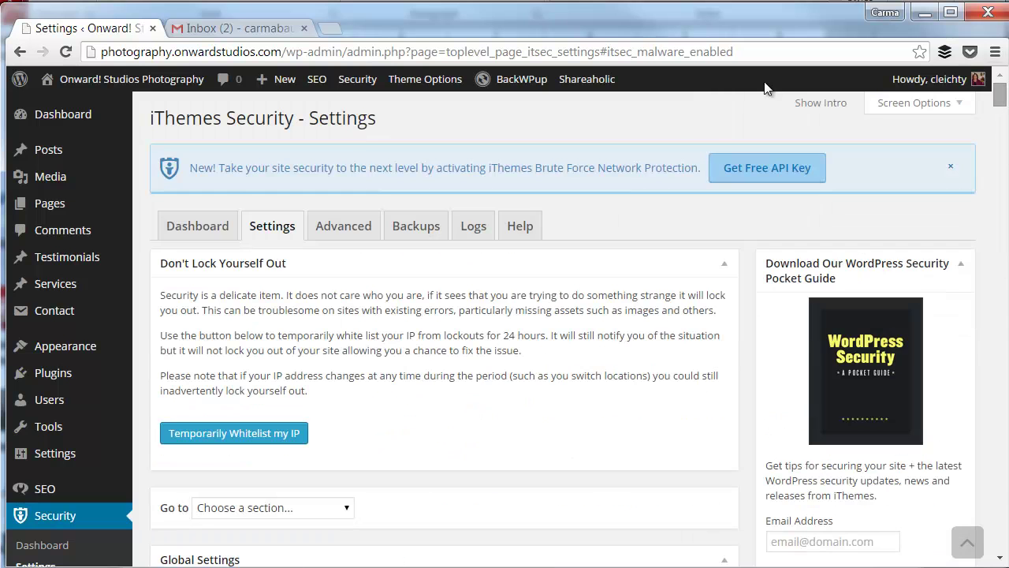
- Enable 404 detection through its medium-priority item on the security dashboard, save all changes and return to that dashboard
click(212, 229)
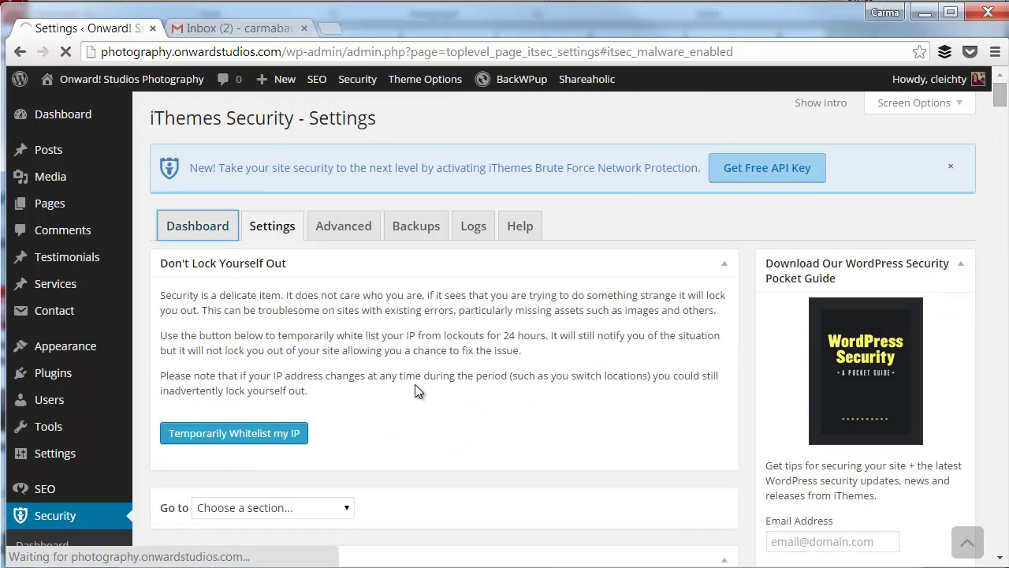
scroll(482, 395, down, 10)
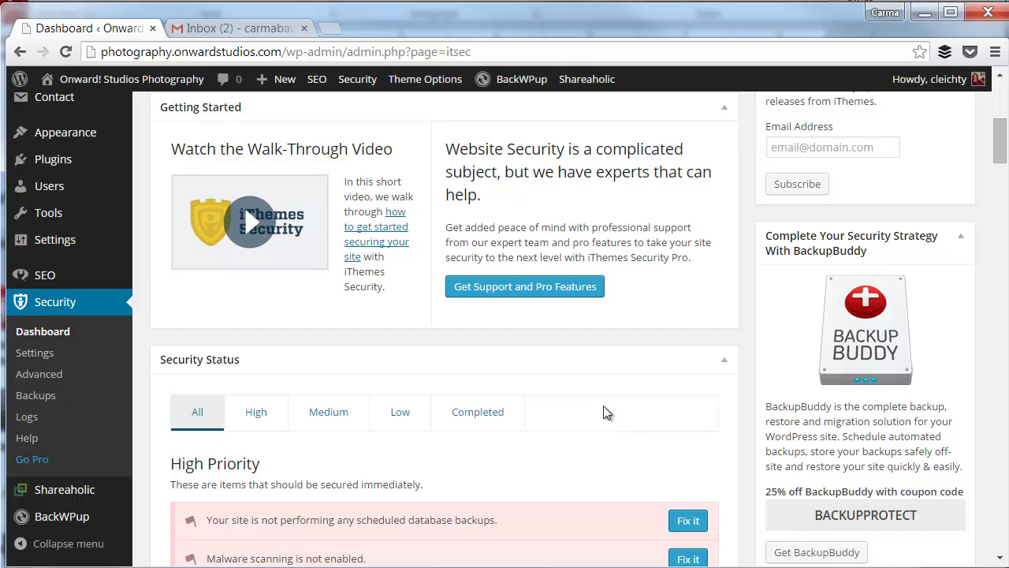
scroll(595, 374, up, 1)
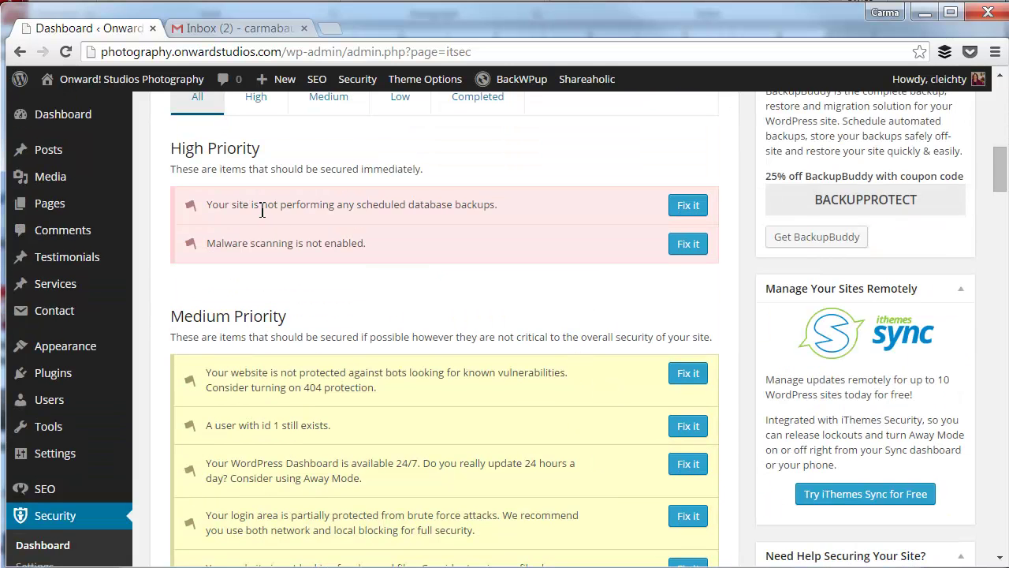
scroll(533, 272, down, 2)
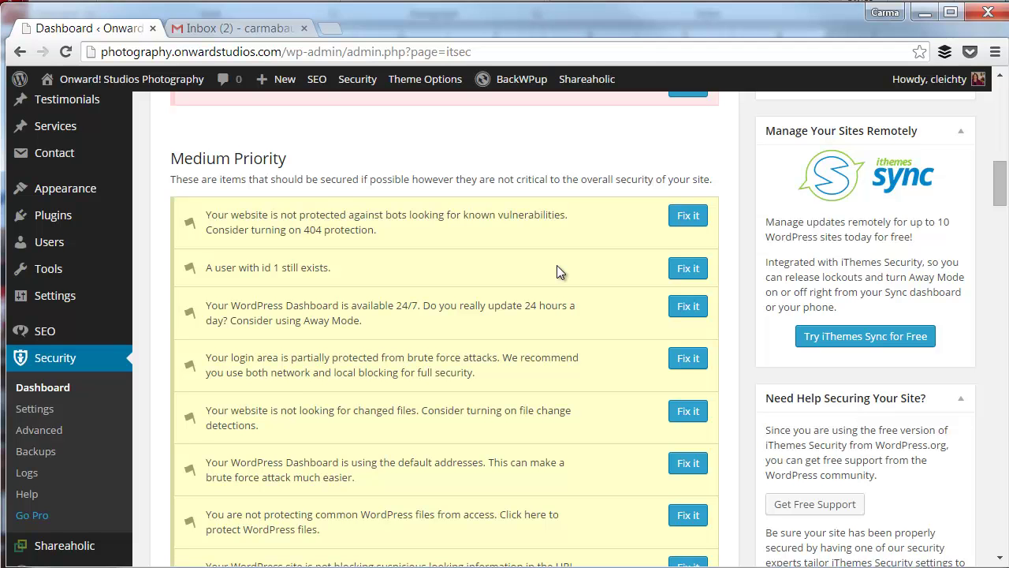
click(691, 217)
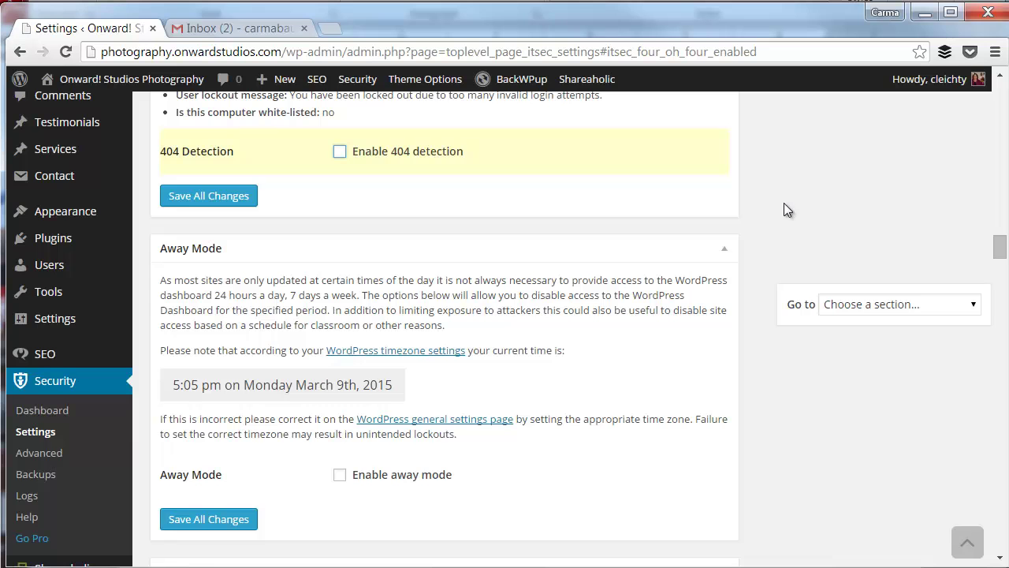
scroll(308, 240, up, 1)
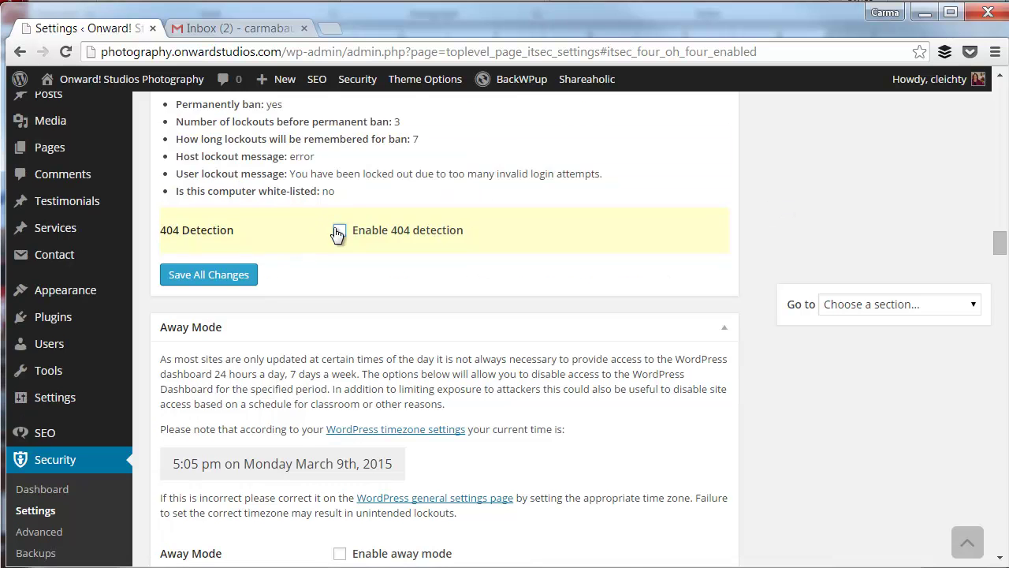
click(339, 230)
scroll(634, 292, down, 2)
scroll(634, 292, down, 7)
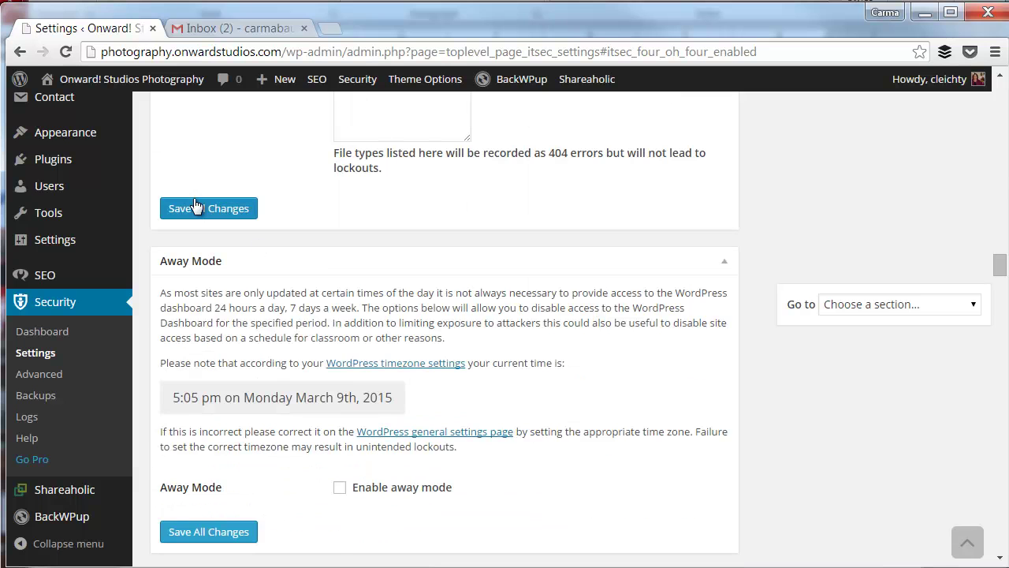
click(196, 205)
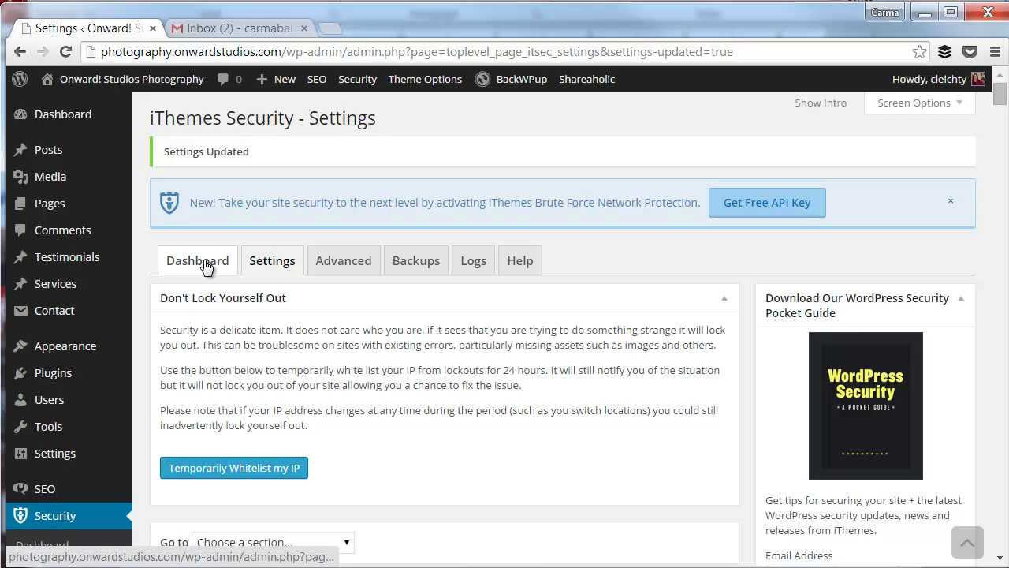
click(205, 262)
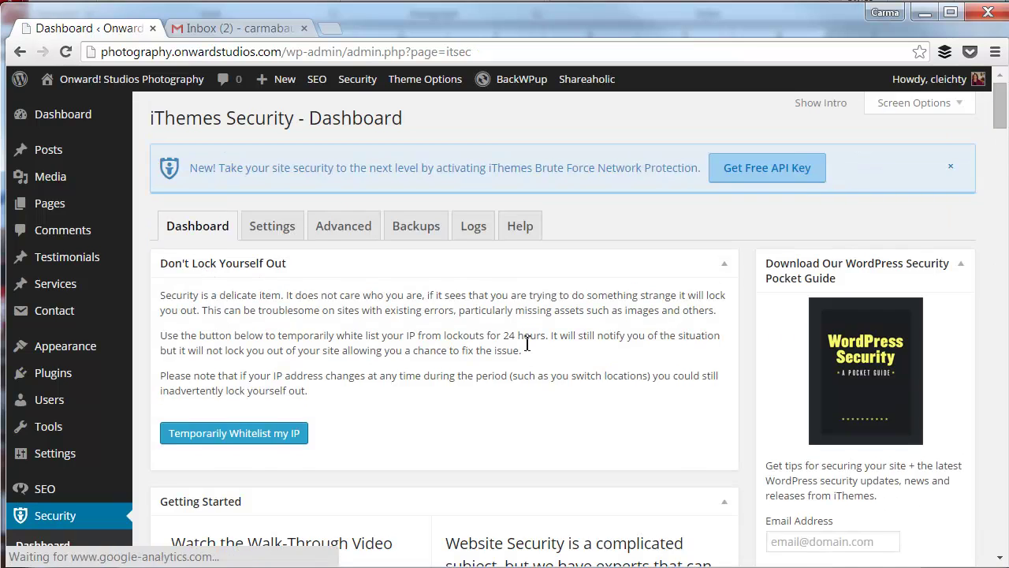
- Examine the Admin User change option through the medium-priority item for the user with id 1, then return to the security dashboard
scroll(532, 351, down, 10)
scroll(555, 360, down, 2)
scroll(562, 339, up, 2)
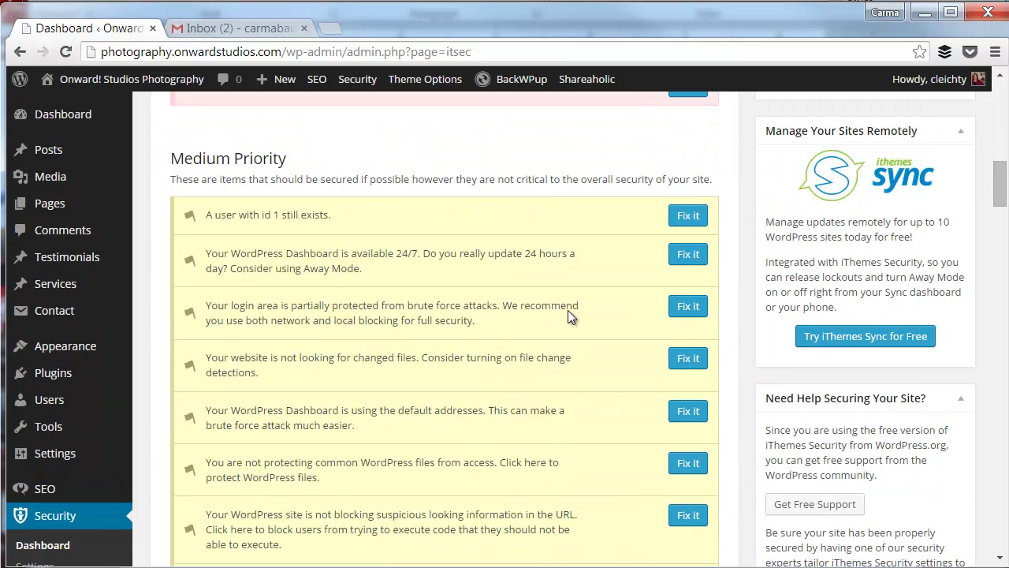
click(689, 218)
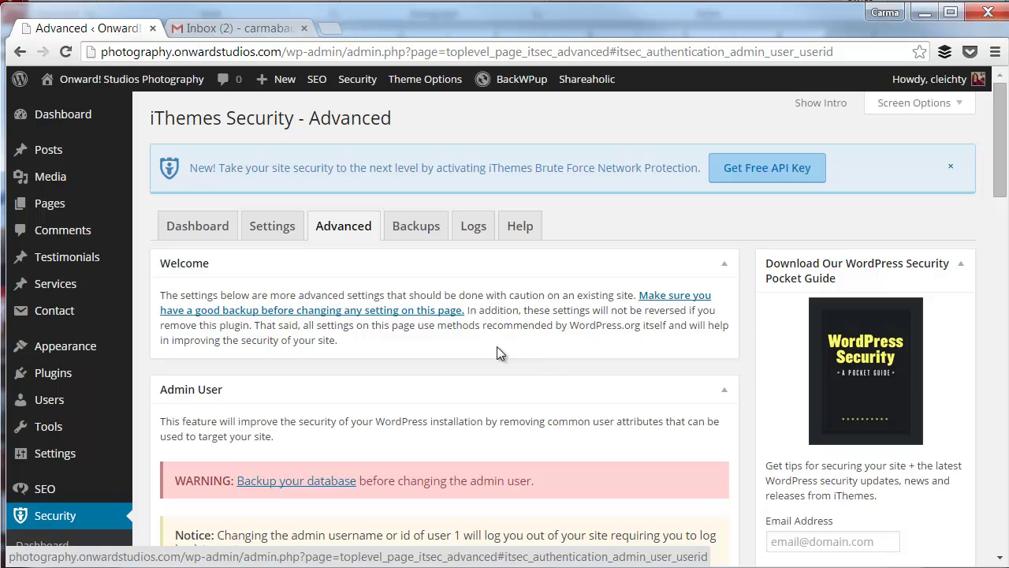
scroll(559, 358, down, 3)
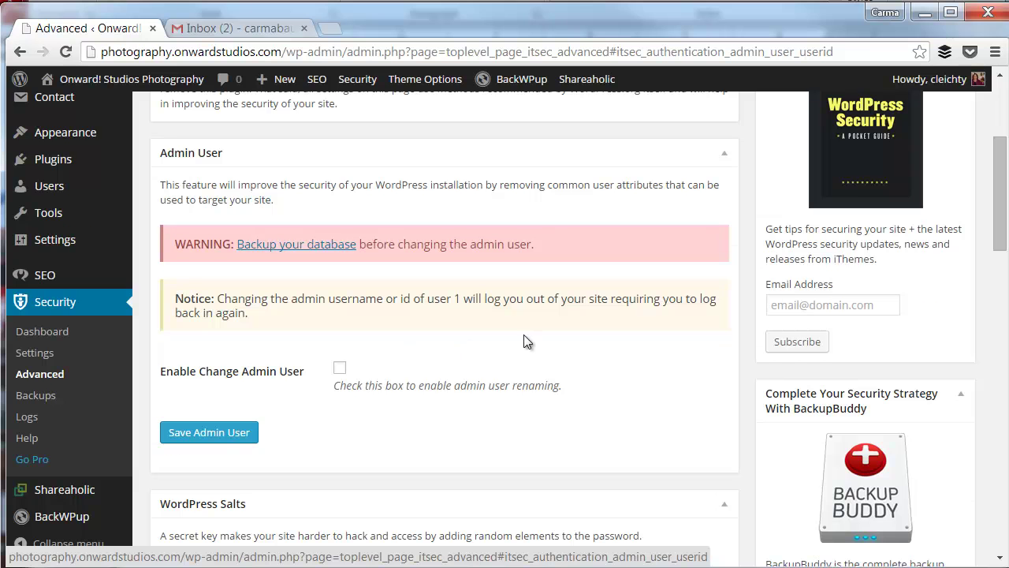
scroll(525, 340, up, 1)
scroll(524, 334, up, 2)
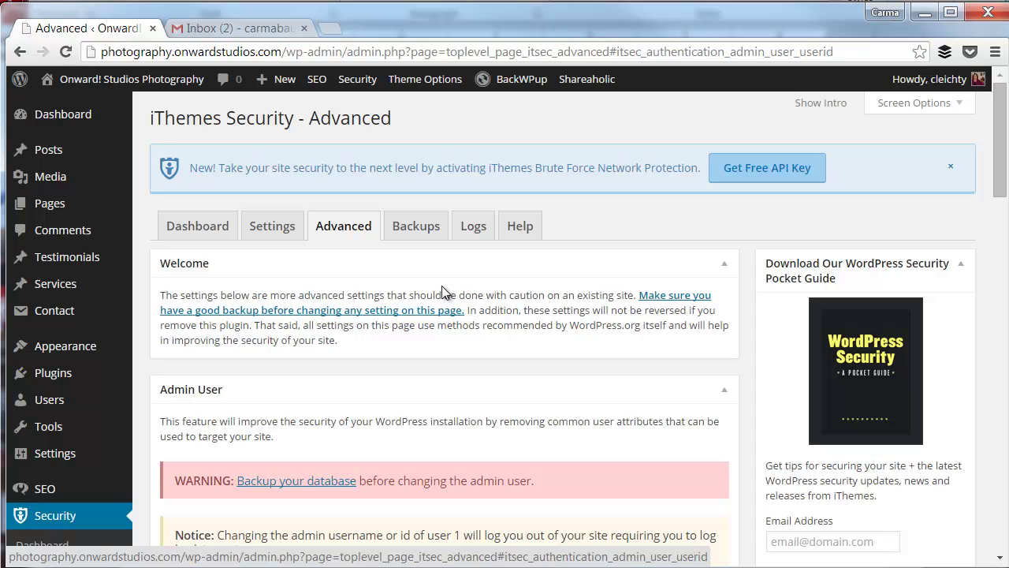
click(197, 226)
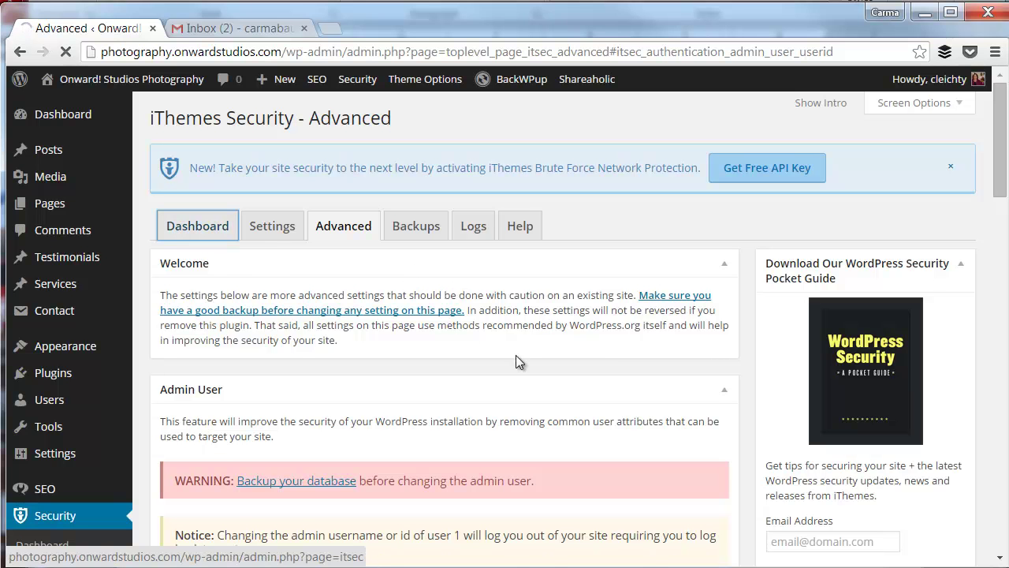
- Review the remaining medium-priority and low-priority Security Status items on the security dashboard, down to renaming the wp-content directory
scroll(620, 354, down, 3)
scroll(620, 355, down, 10)
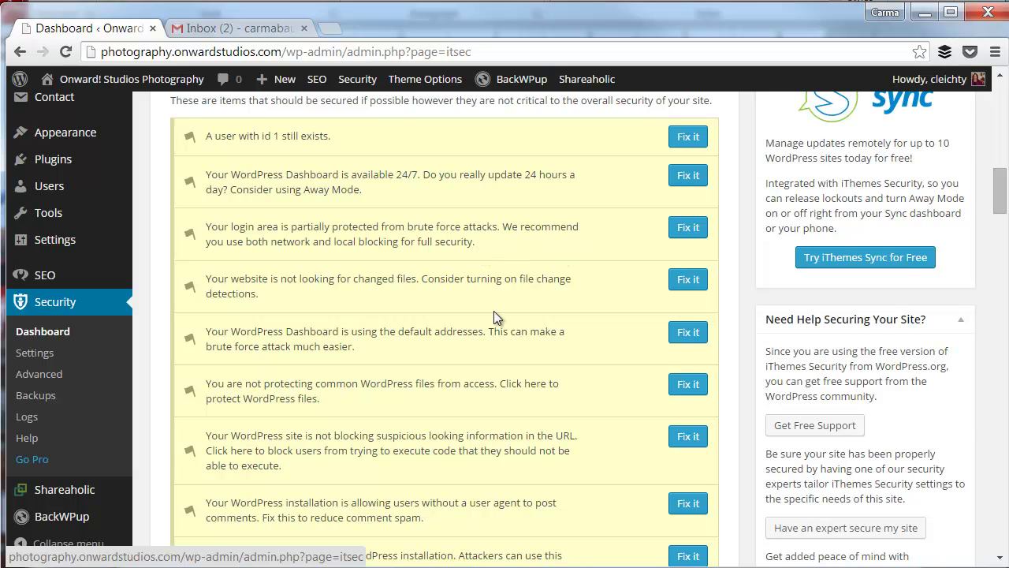
scroll(522, 312, down, 2)
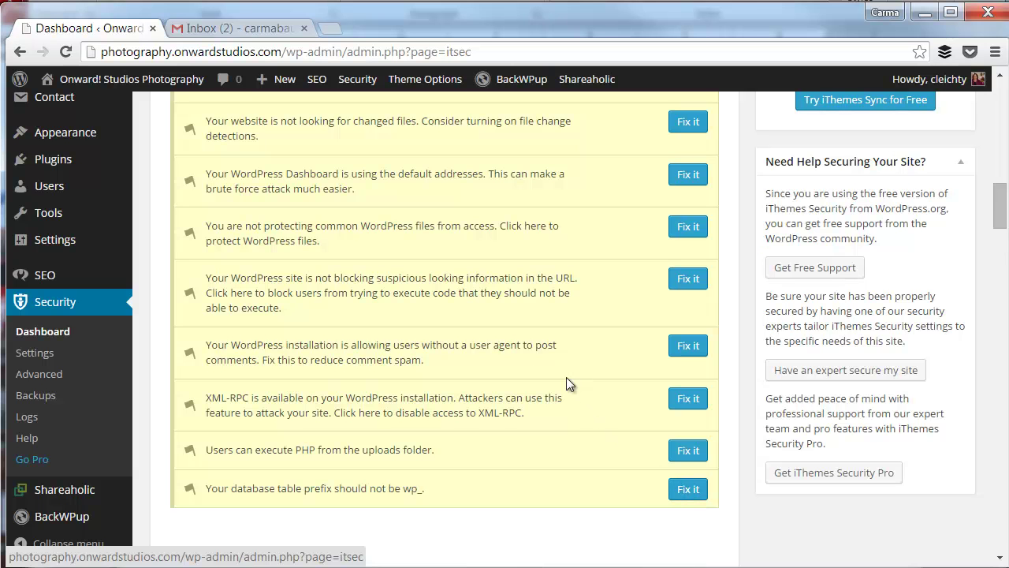
scroll(516, 299, down, 5)
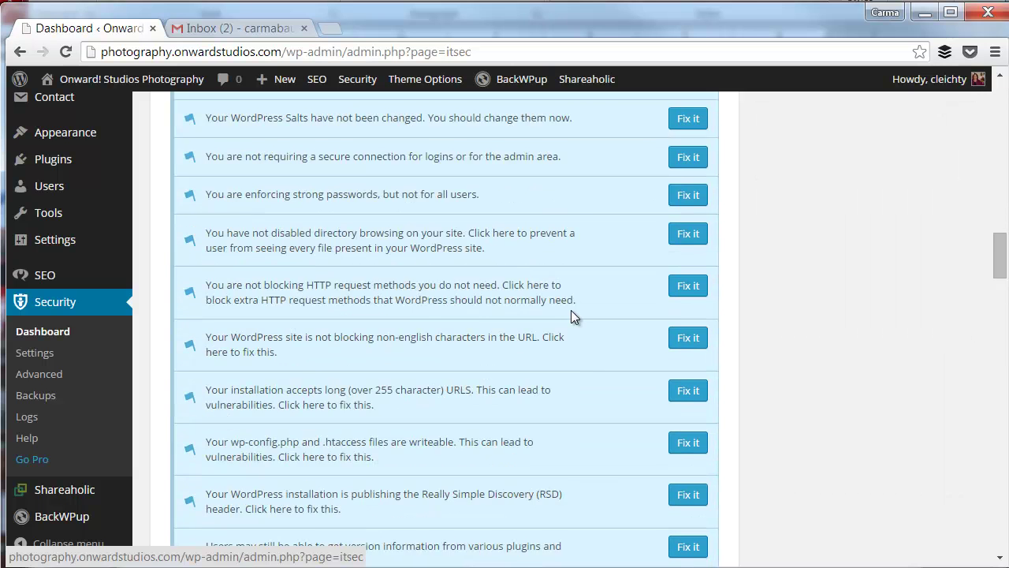
scroll(569, 310, up, 3)
scroll(575, 308, down, 5)
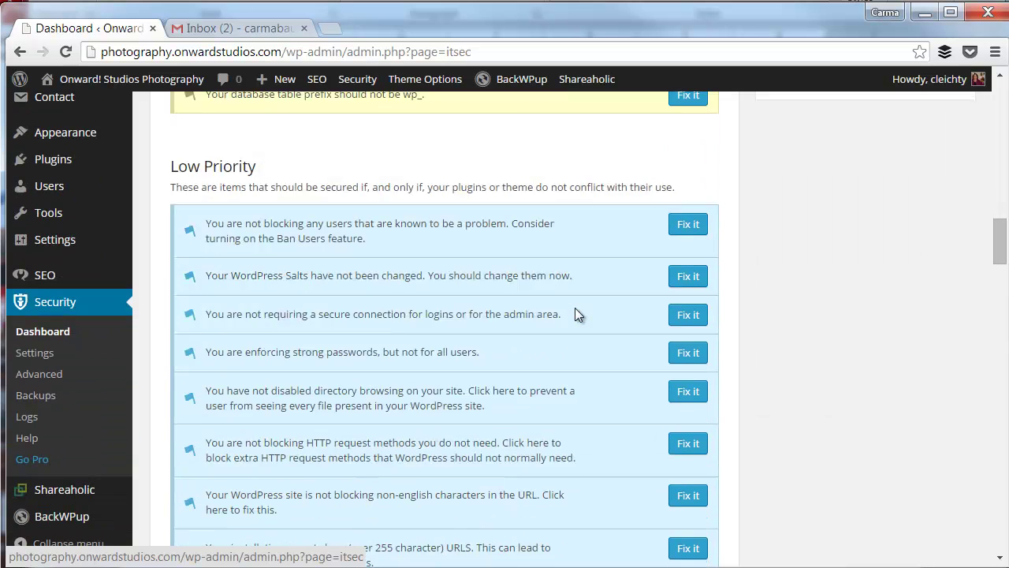
scroll(580, 305, down, 4)
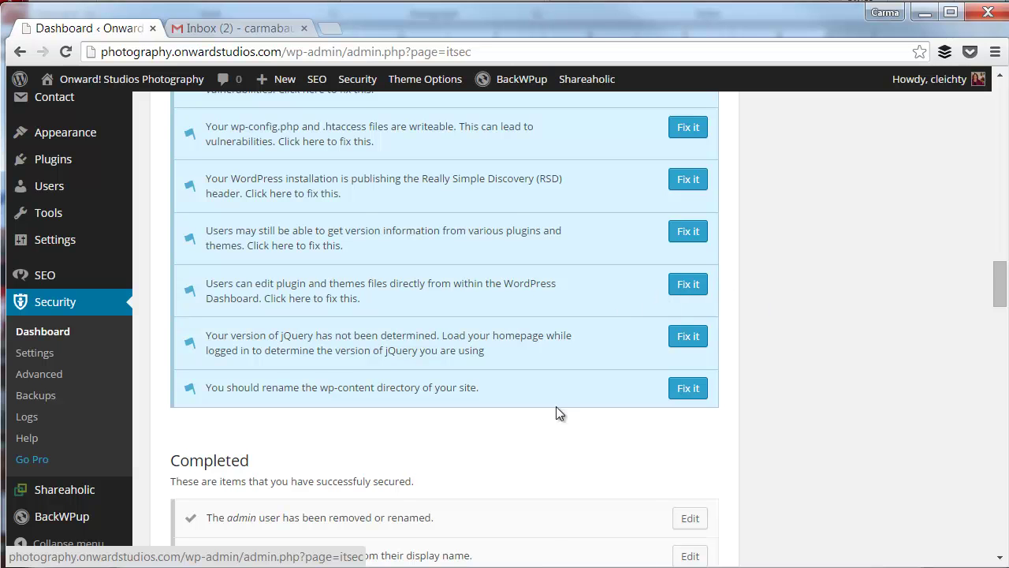
scroll(571, 376, up, 4)
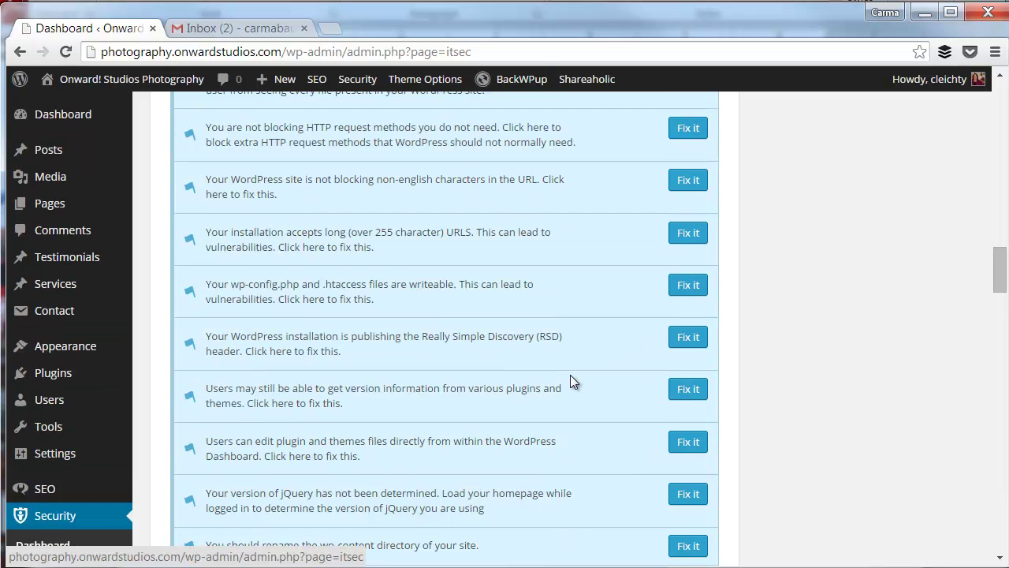
scroll(571, 381, up, 2)
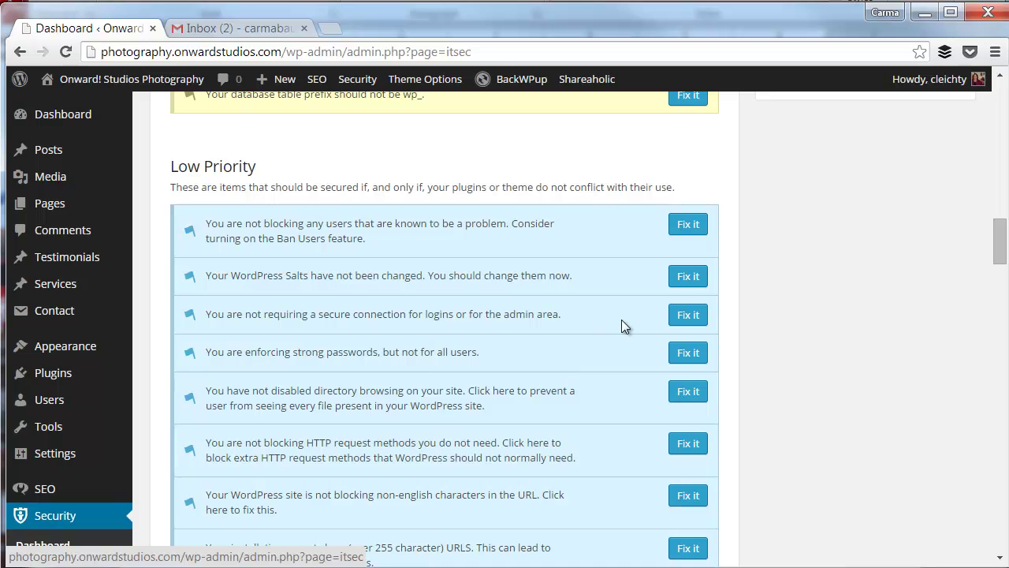
scroll(626, 320, down, 4)
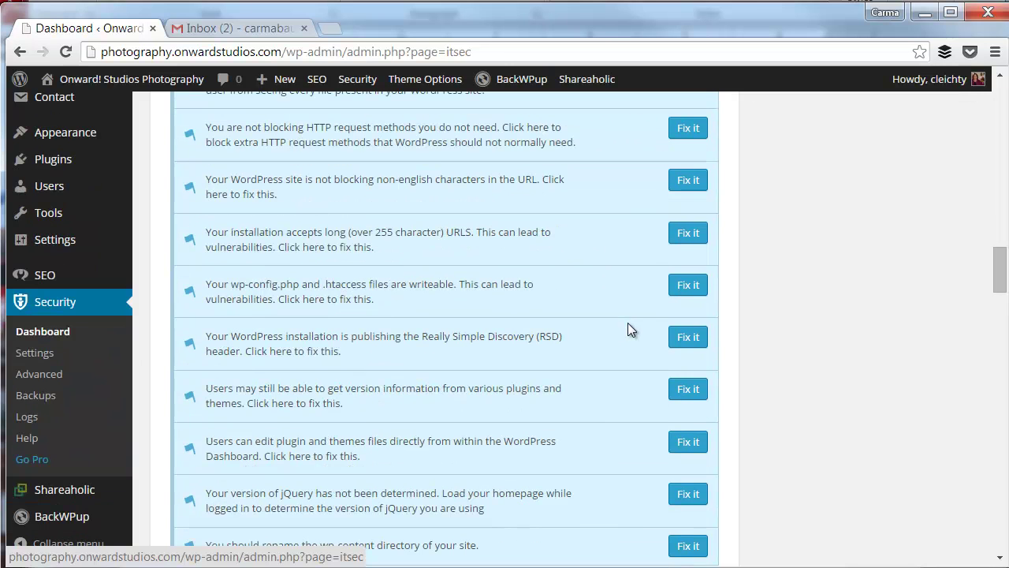
scroll(618, 310, down, 1)
scroll(618, 310, up, 1)
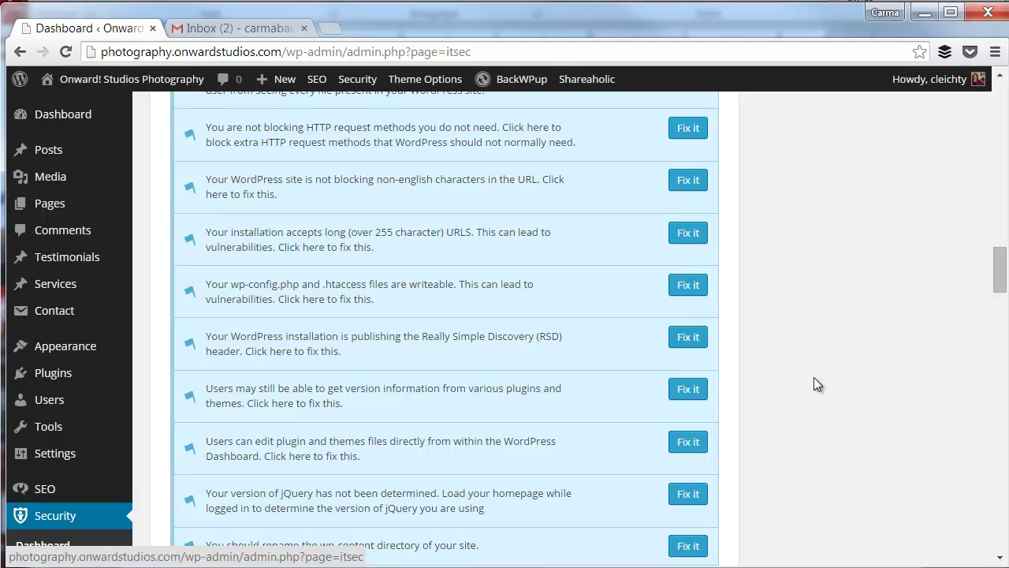
scroll(813, 377, up, 20)
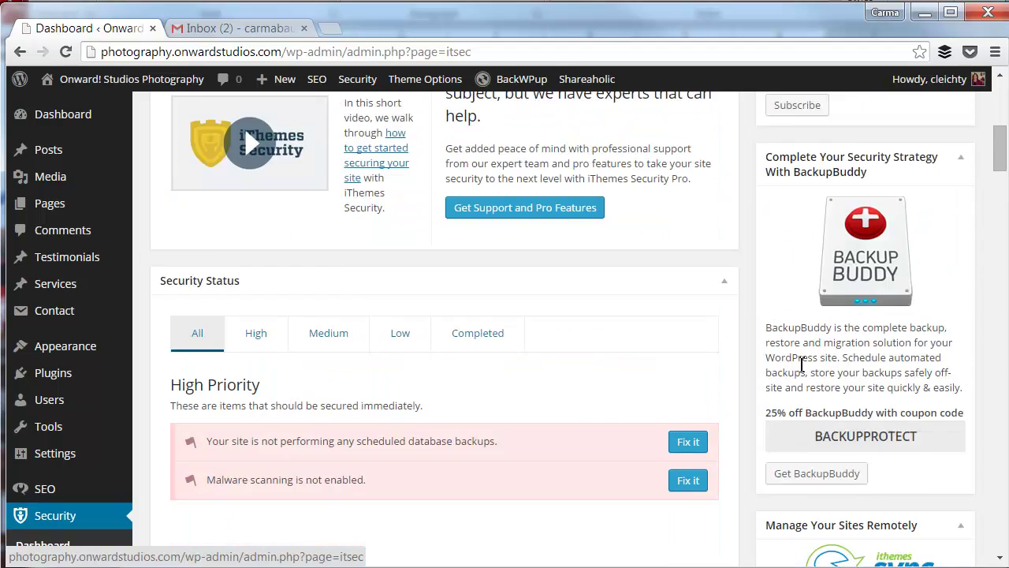
scroll(785, 358, up, 2)
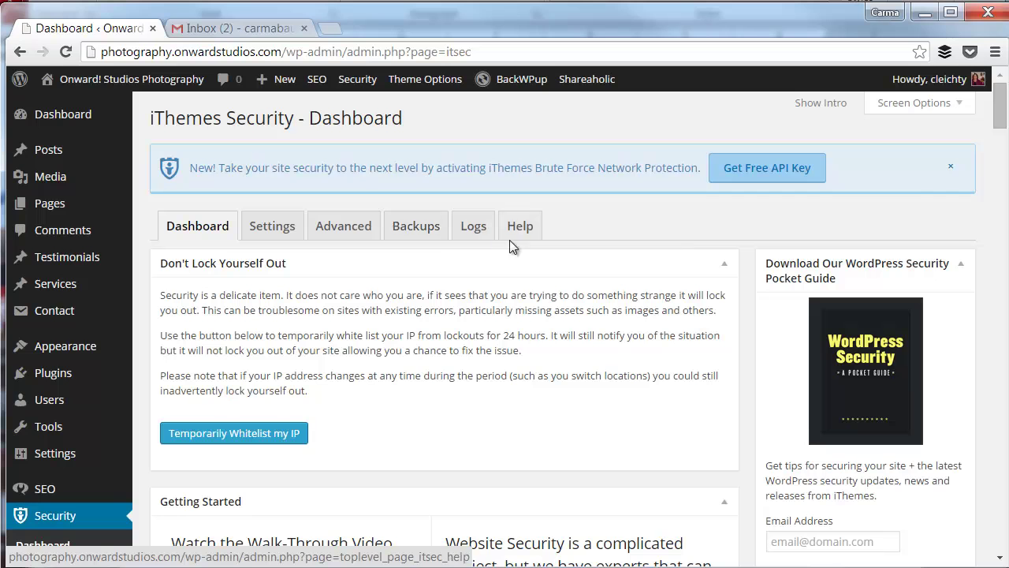
- Open the iThemes Security settings and jump to the Global Settings section
click(272, 227)
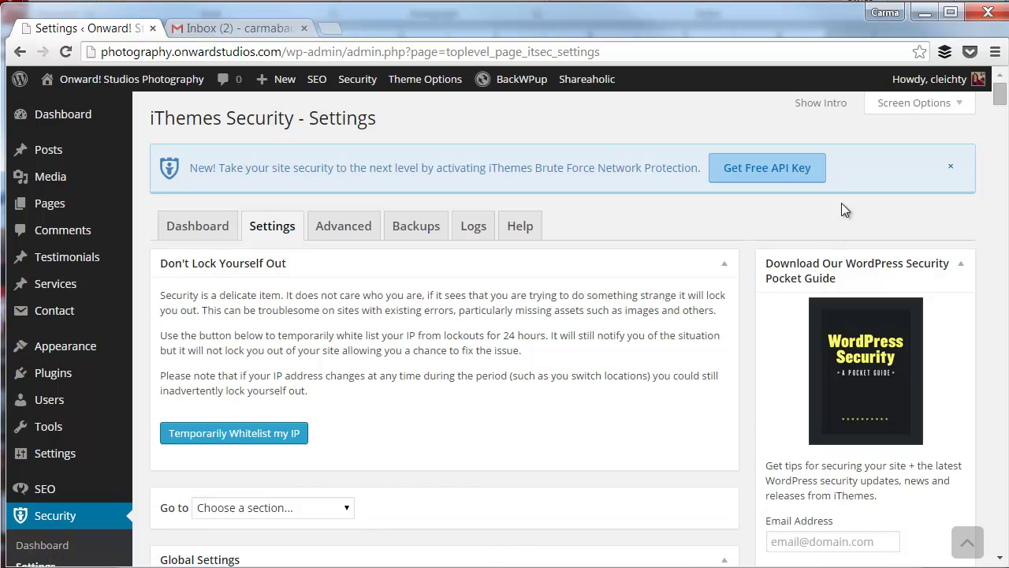
drag(1002, 102, 1003, 131)
scroll(855, 307, down, 8)
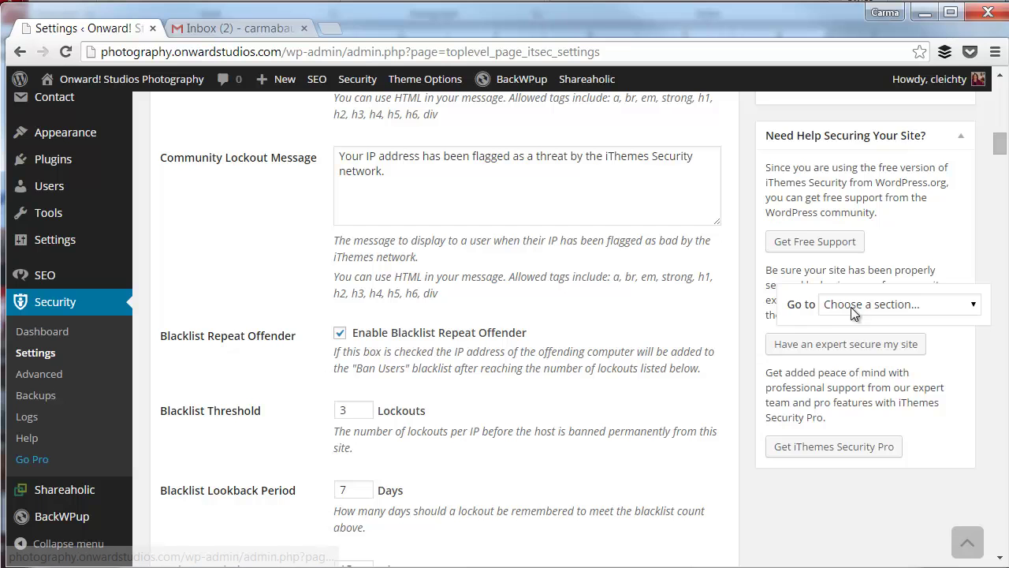
scroll(856, 307, down, 3)
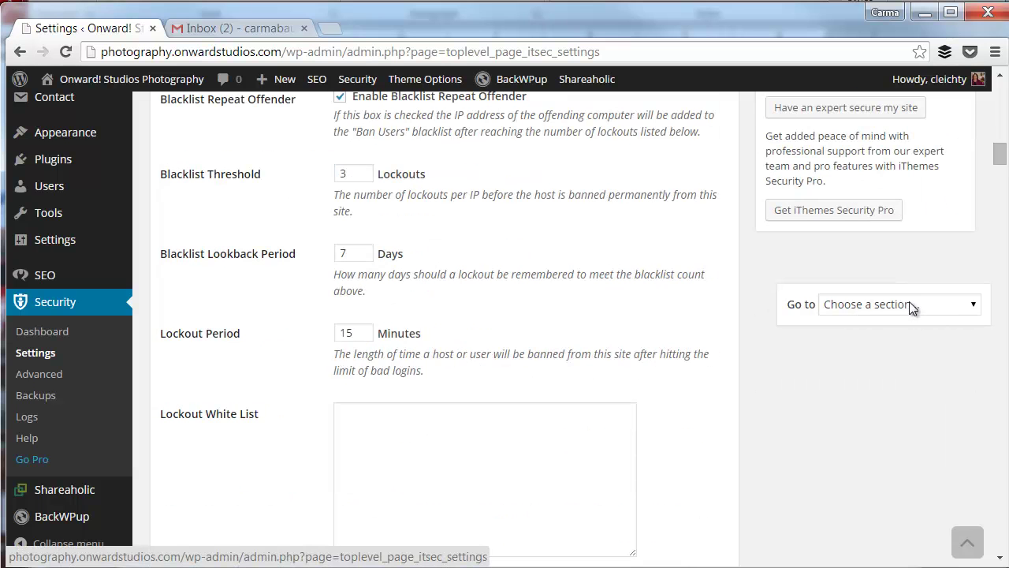
click(851, 306)
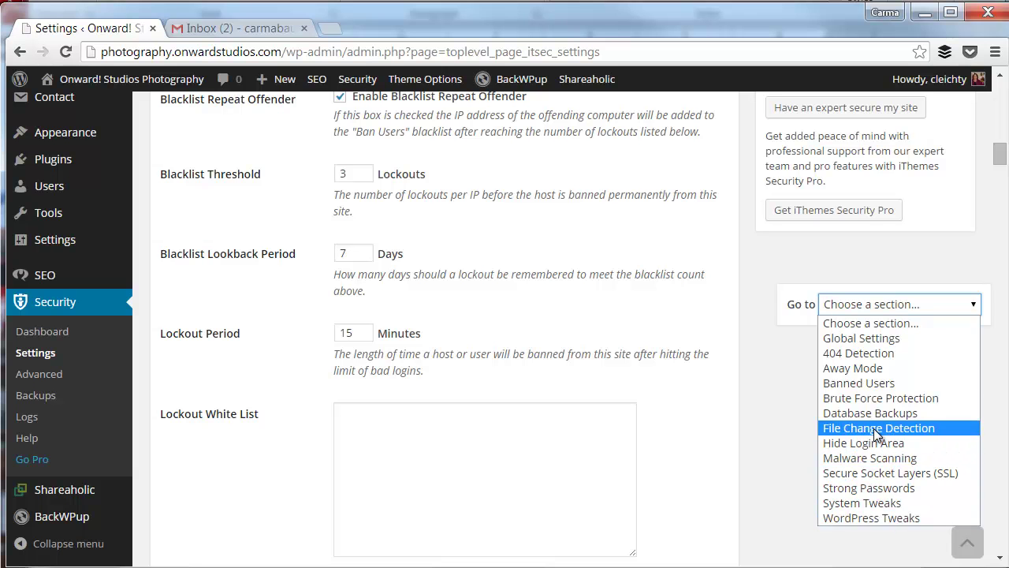
click(855, 338)
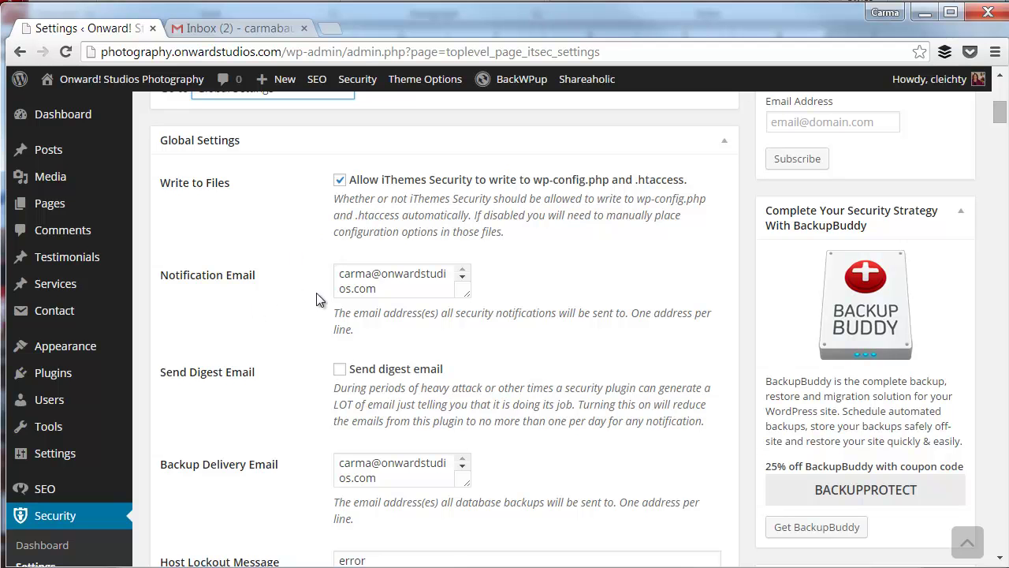
- Examine the Global Settings, from the notification and backup e-mail options through the lockout messages to the blacklist options
scroll(544, 372, down, 2)
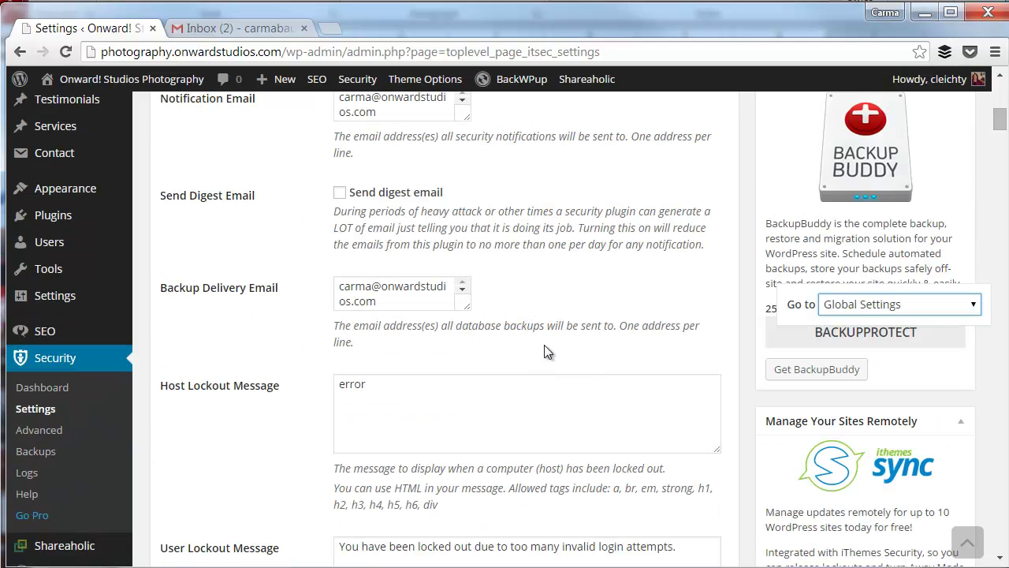
scroll(544, 344, down, 1)
scroll(500, 315, down, 2)
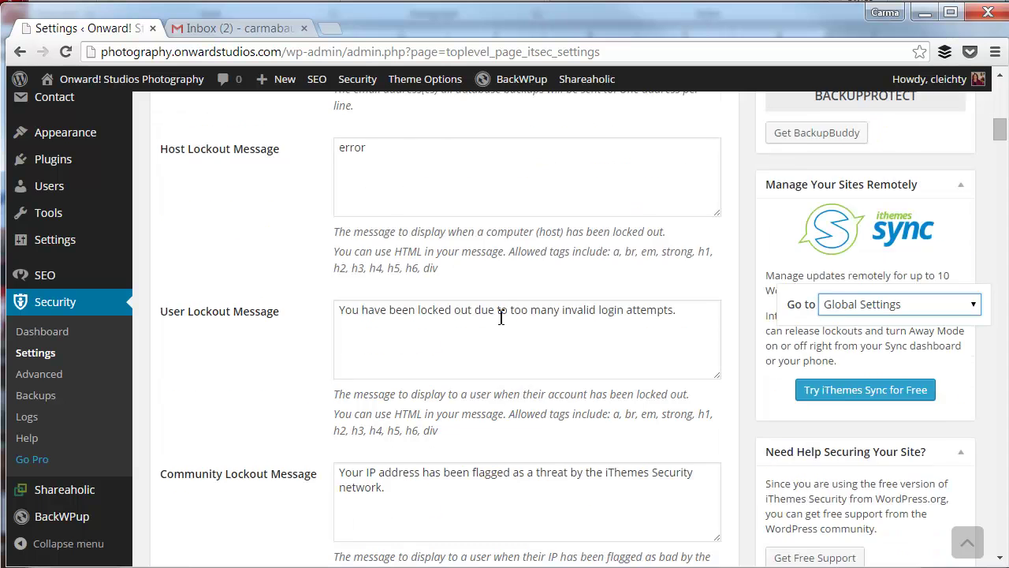
scroll(501, 316, down, 1)
scroll(500, 317, down, 2)
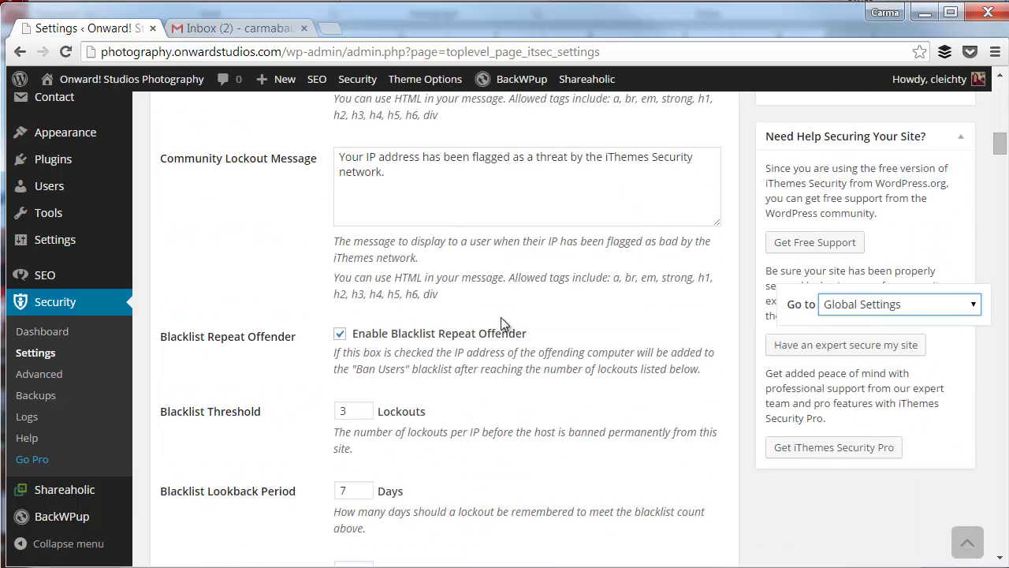
scroll(483, 335, down, 1)
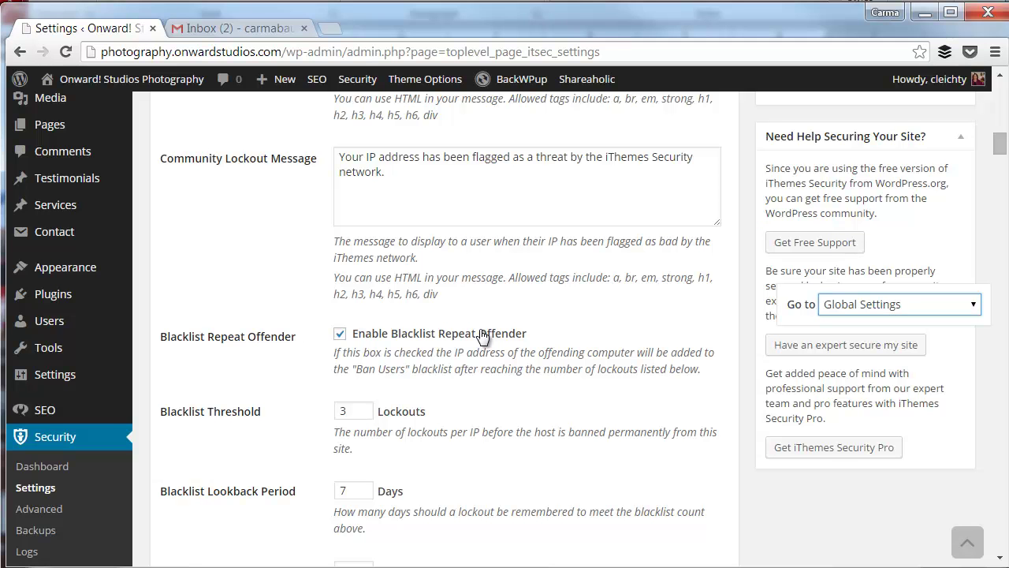
scroll(483, 335, up, 1)
scroll(487, 331, down, 1)
scroll(552, 379, up, 3)
scroll(583, 379, up, 6)
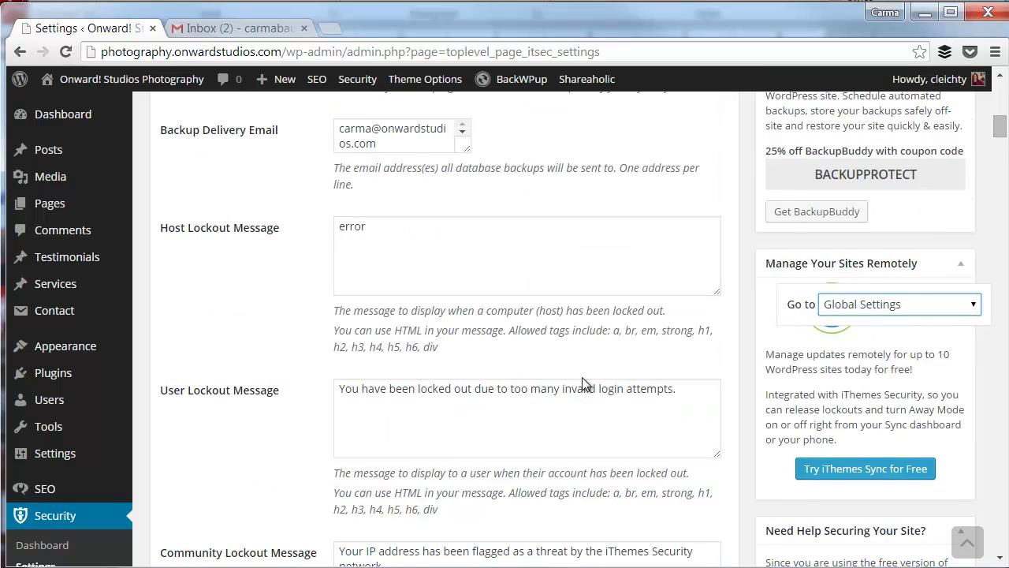
scroll(587, 379, up, 3)
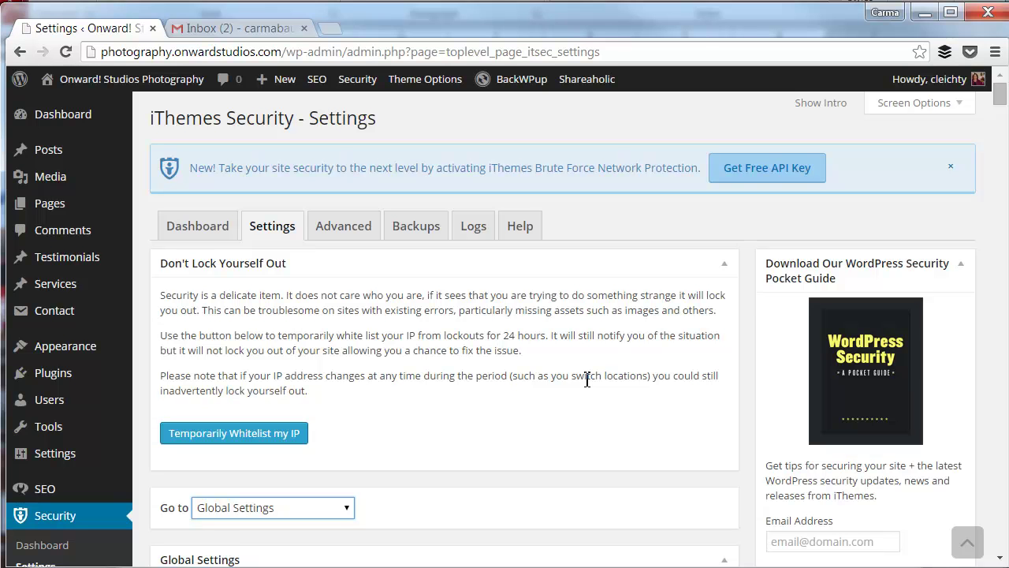
mouse_move(933, 87)
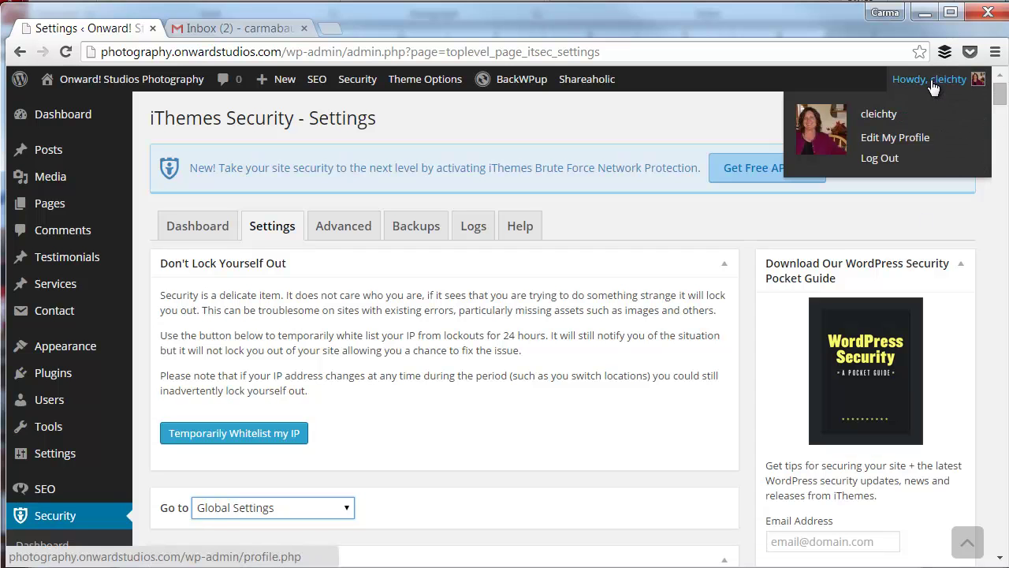